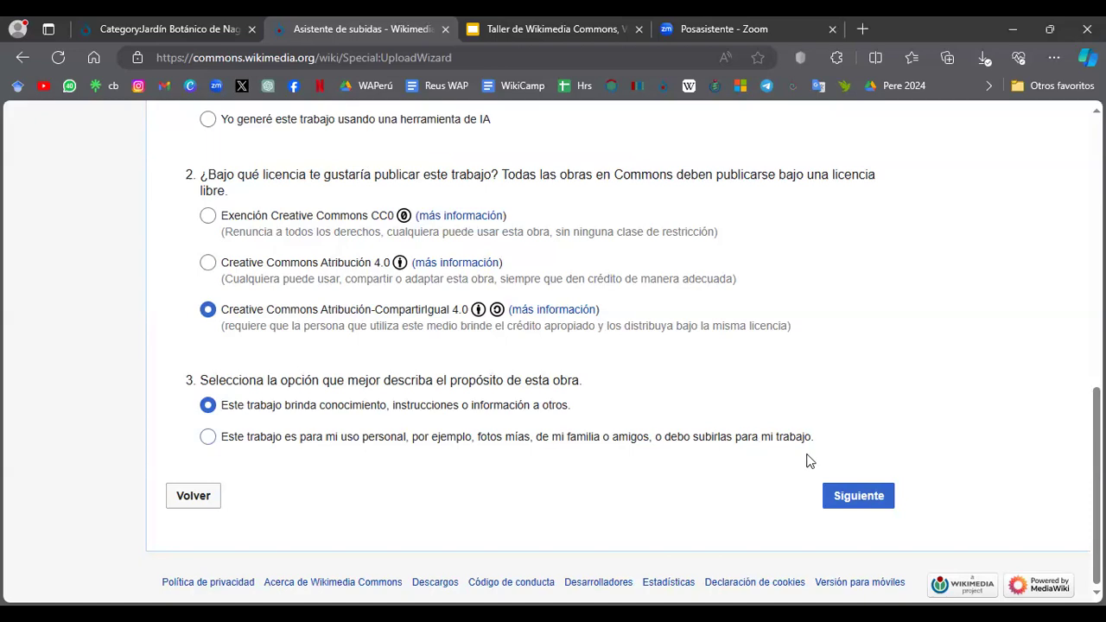
# - Review the release rights answers for the cactus photo and continue to the description stage
pyautogui.scroll(8, 811, 471)
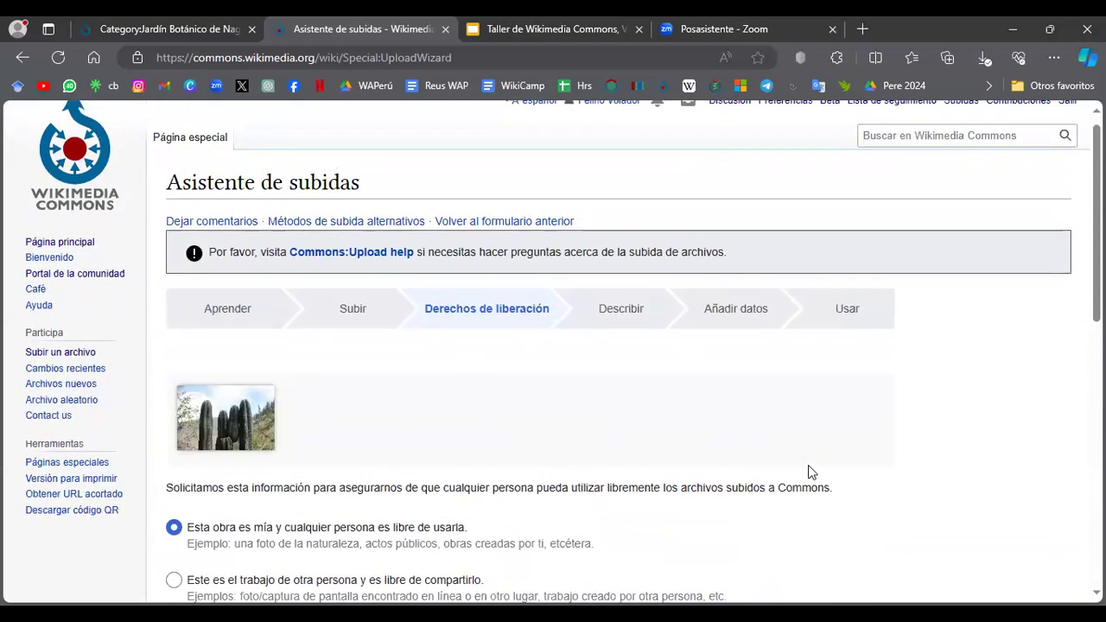
pyautogui.scroll(-4, 810, 471)
pyautogui.scroll(-4, 808, 472)
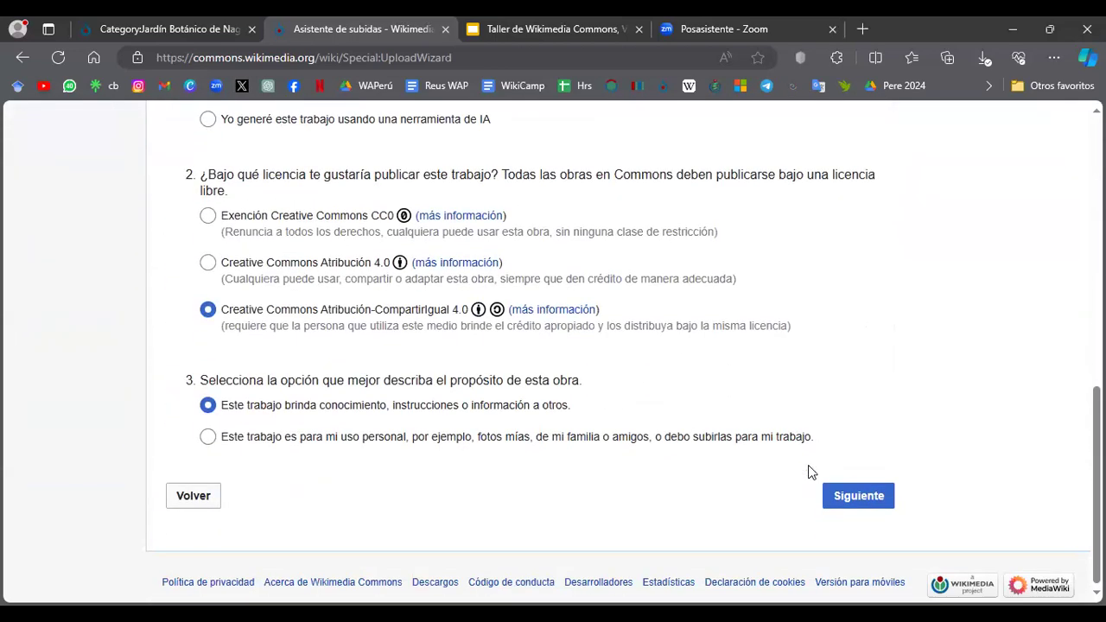
pyautogui.click(838, 499)
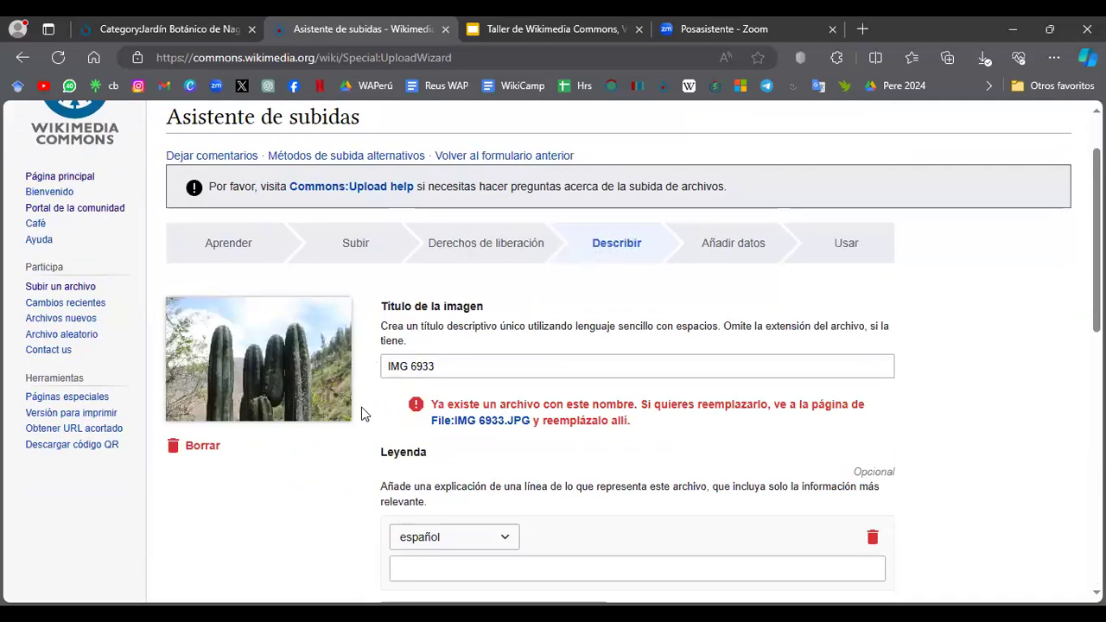
# - Replace the image title with "Troncos de cactus Echinopsis pachanoi"
pyautogui.click(437, 363)
pyautogui.press('BackSpace')
pyautogui.press('BackSpace')
pyautogui.press('BackSpace')
pyautogui.press('BackSpace')
pyautogui.press('BackSpace')
pyautogui.press('BackSpace')
pyautogui.press('BackSpace')
pyautogui.press('BackSpace')
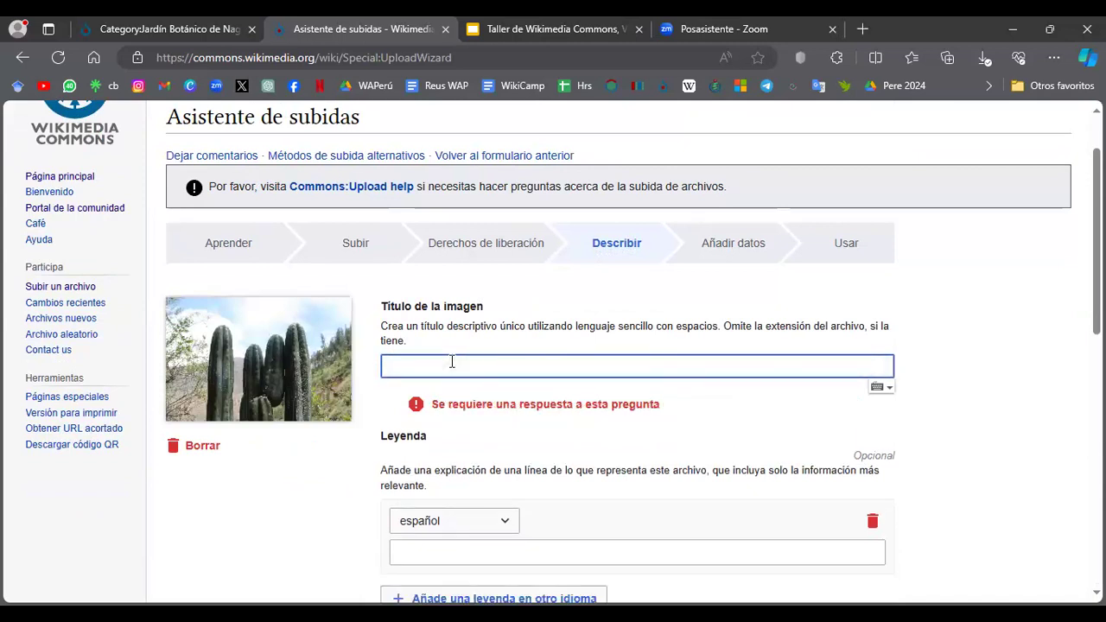
pyautogui.write('Xe')
pyautogui.press('BackSpace')
pyautogui.press('BackSpace')
pyautogui.write('Troncos')
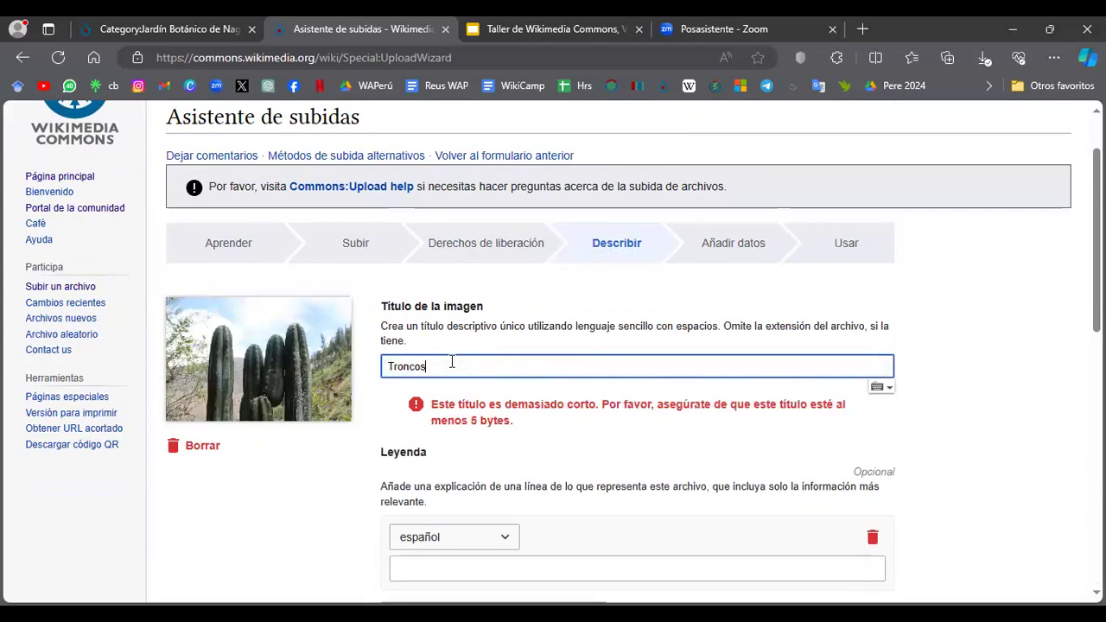
pyautogui.write(' de cactus E')
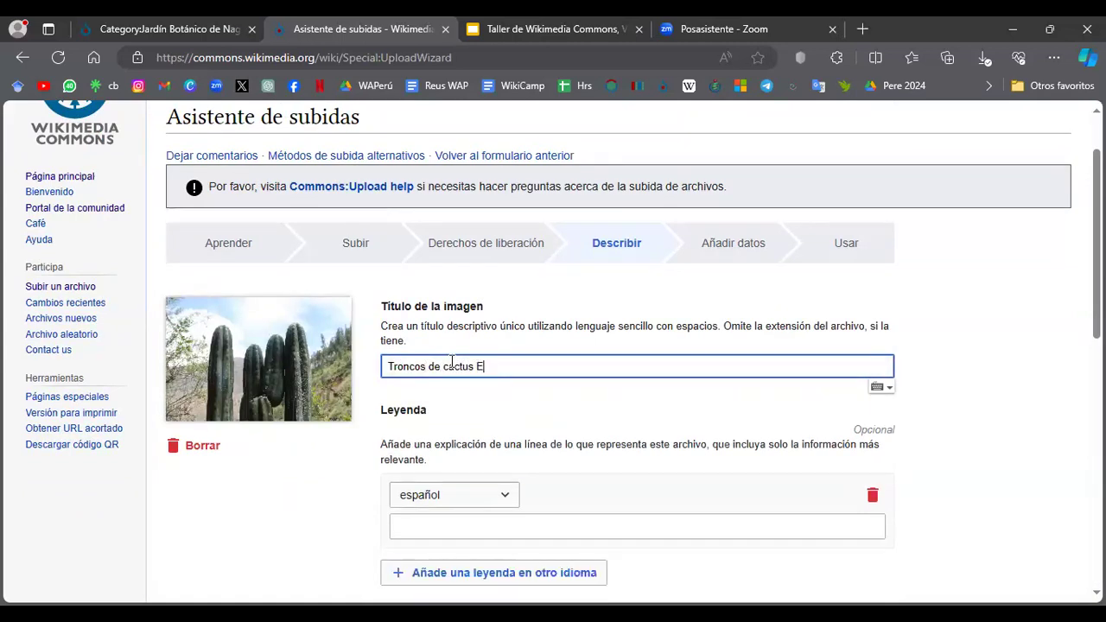
pyautogui.write('chinops')
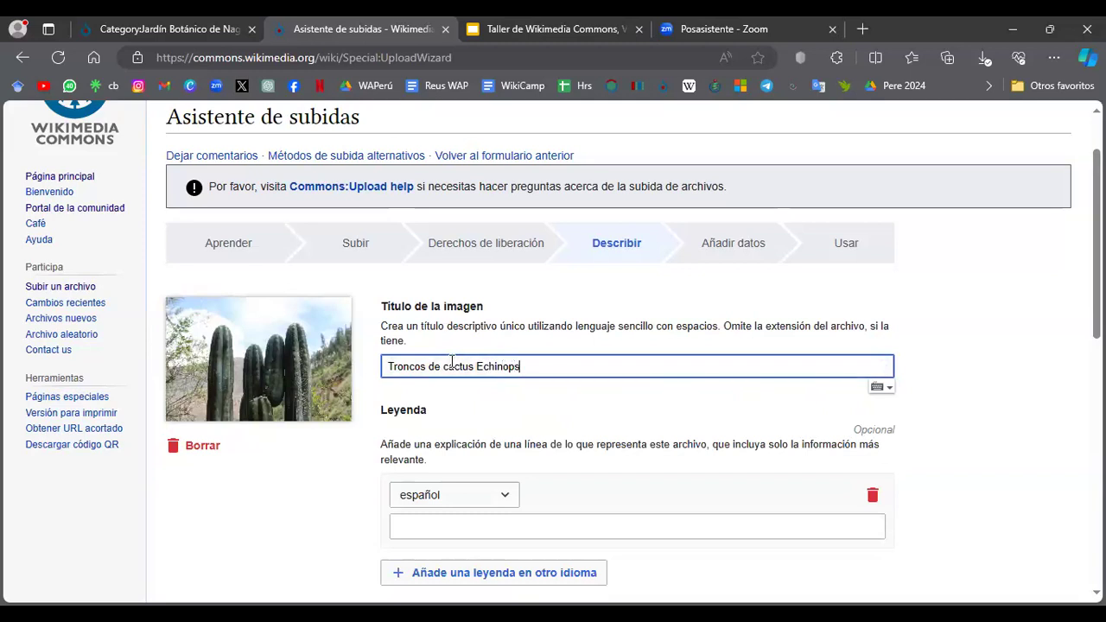
pyautogui.write('is pachanoi')
# - Copy the image title into the Spanish caption and extend it to "Troncos de cactus Echinopsis pachanoi en Ancash, Perú"
pyautogui.scroll(-1, 497, 409)
pyautogui.moveTo(585, 254); pyautogui.dragTo(386, 248)
pyautogui.hotkey('ctrl', 'c')
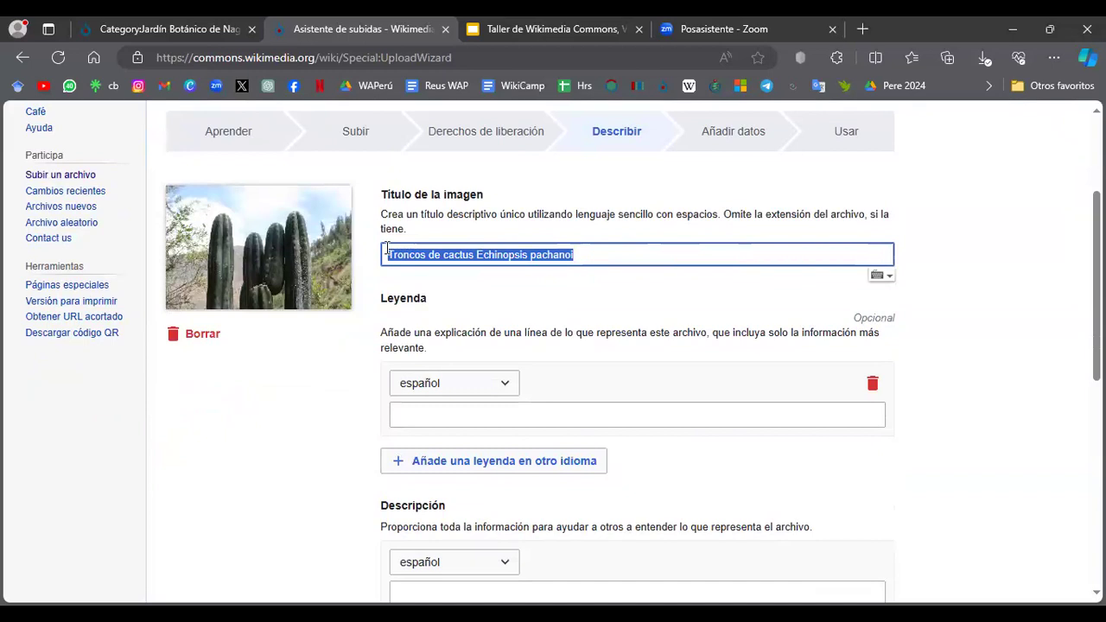
pyautogui.click(434, 287)
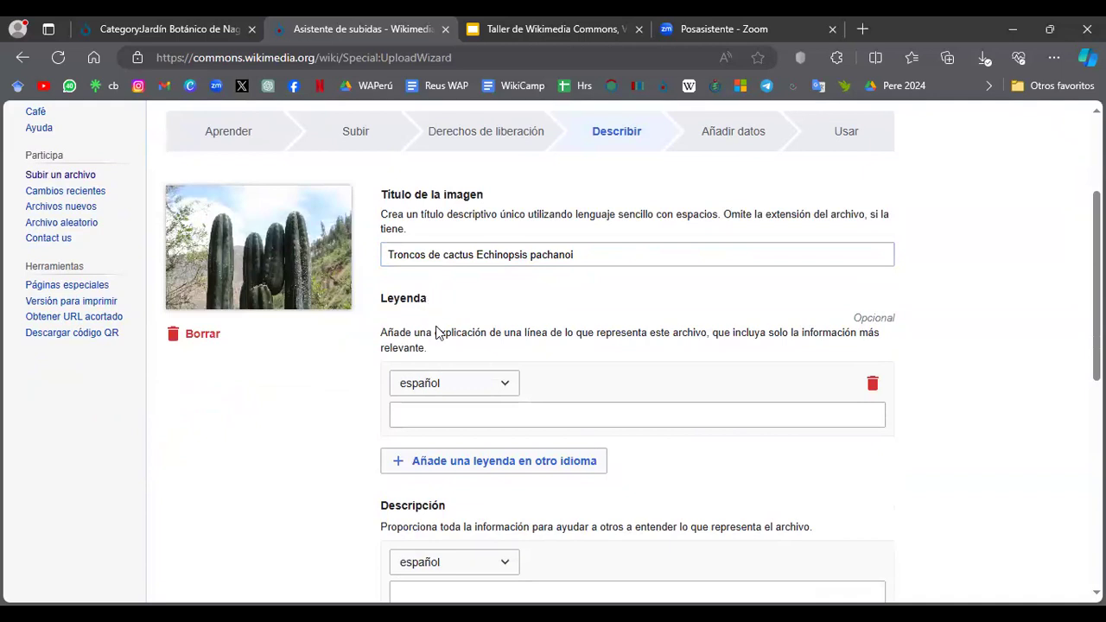
pyautogui.click(442, 415)
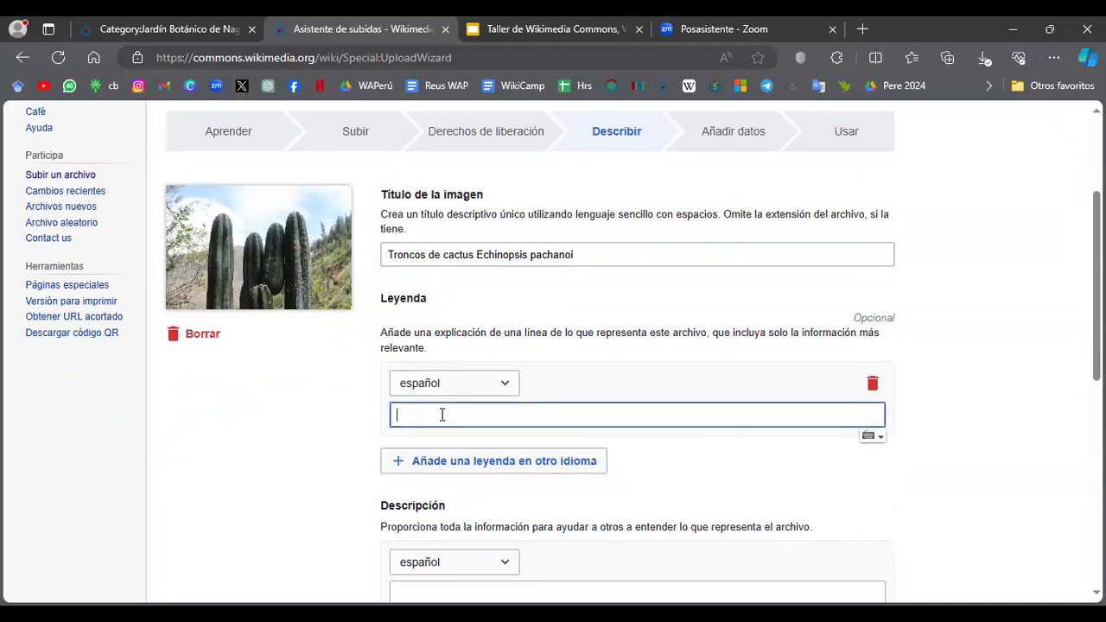
pyautogui.hotkey('ctrl', 'v')
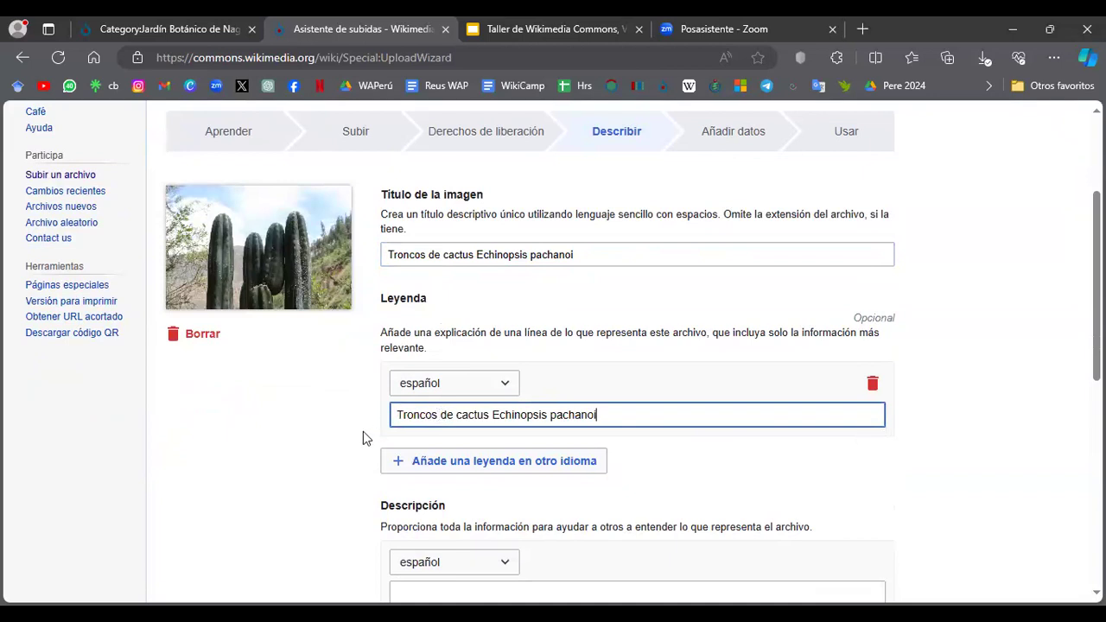
pyautogui.scroll(-1, 363, 438)
pyautogui.write('en ')
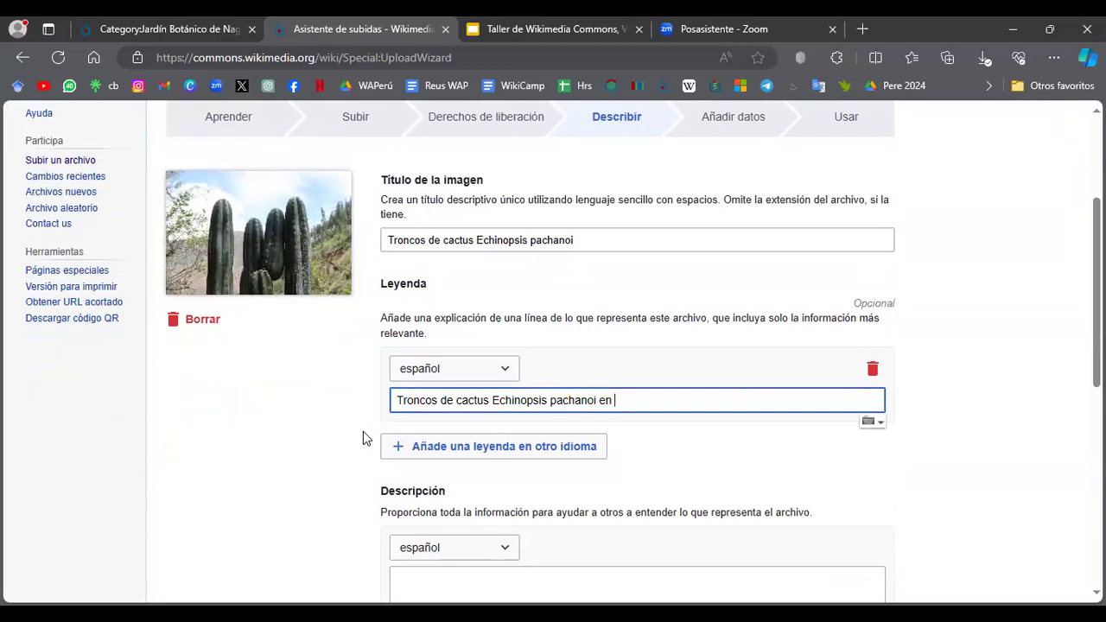
pyautogui.write('Ancash, Perú')
# - Fill the Spanish description with the caption text plus ". Foto tomada durante un paseo fotográfico En el Callejón de Huaylas en abril de 2024."
pyautogui.scroll(-2, 363, 432)
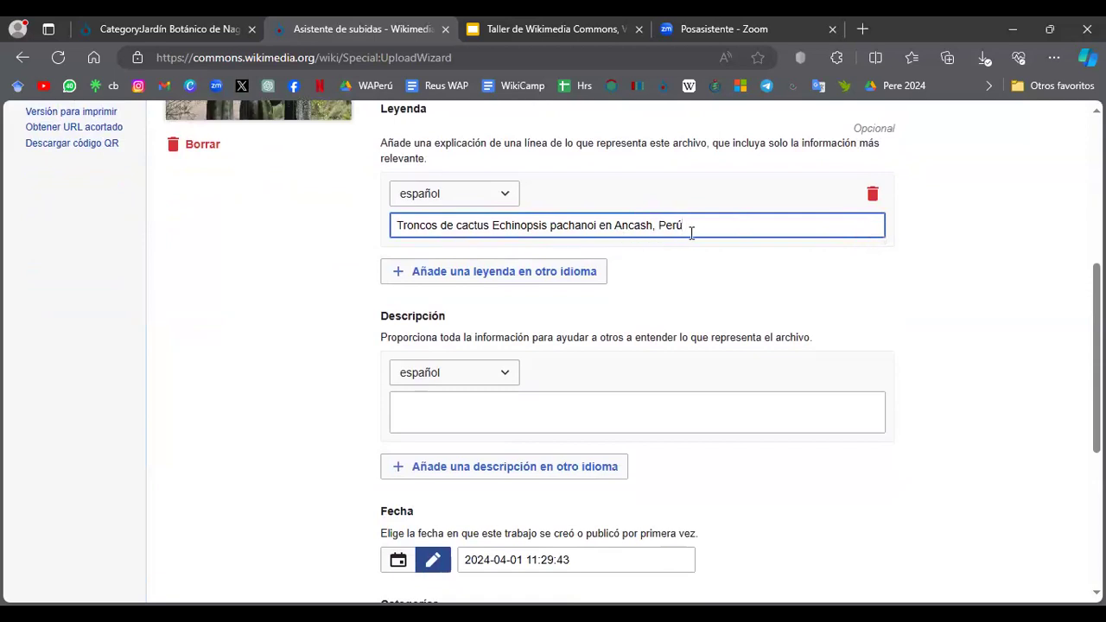
pyautogui.tripleClick(423, 224)
pyautogui.hotkey('ctrl', 'c')
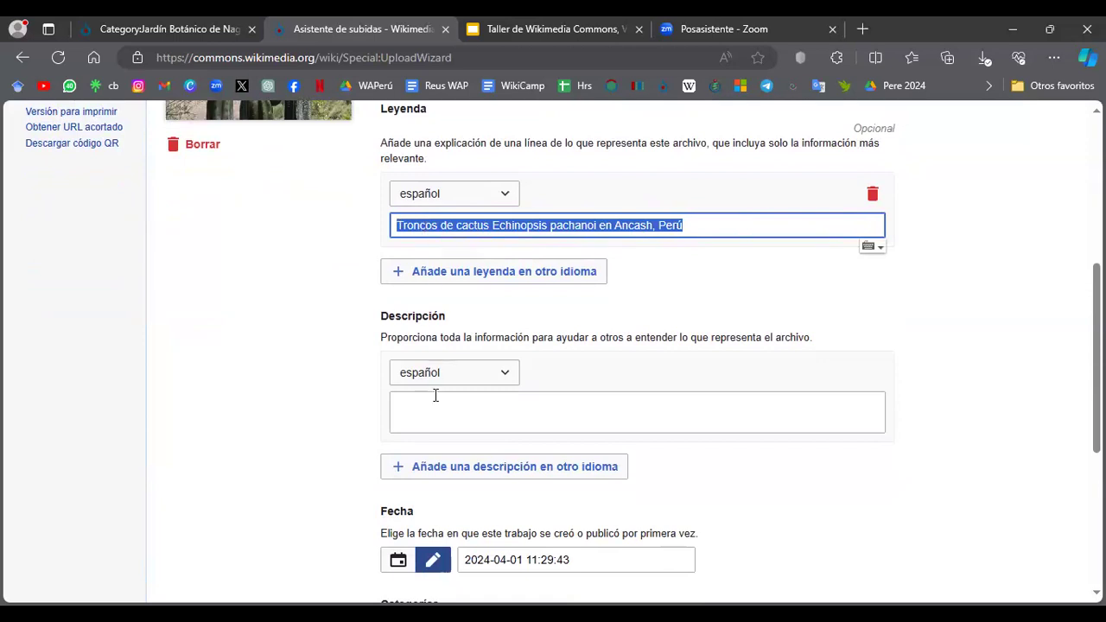
pyautogui.click(439, 440)
pyautogui.click(445, 422)
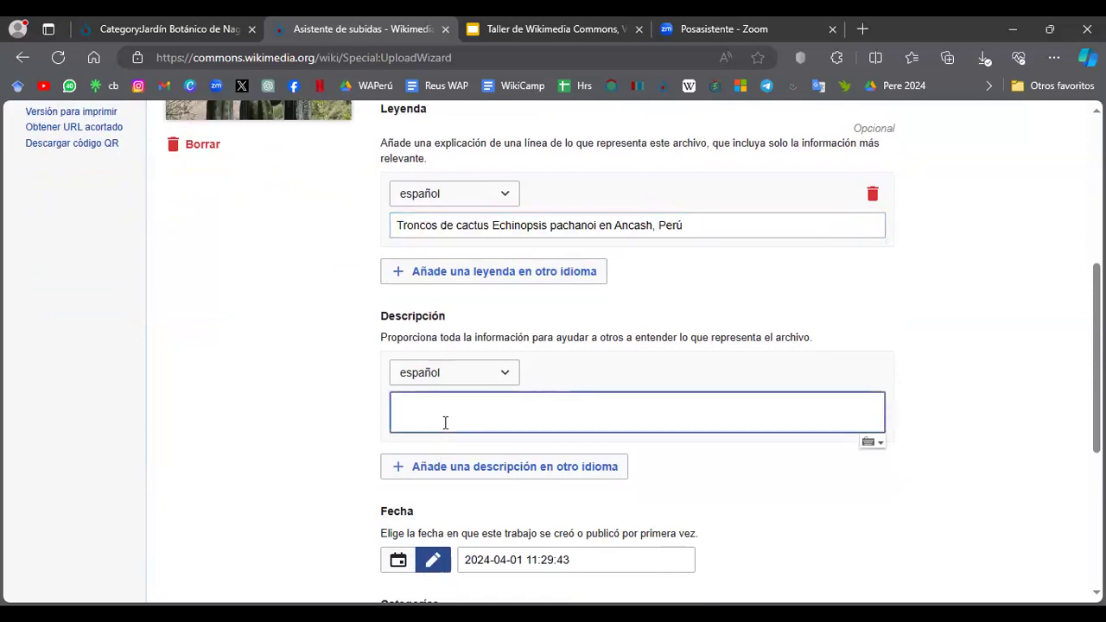
pyautogui.hotkey('ctrl', 'v')
pyautogui.write('.')
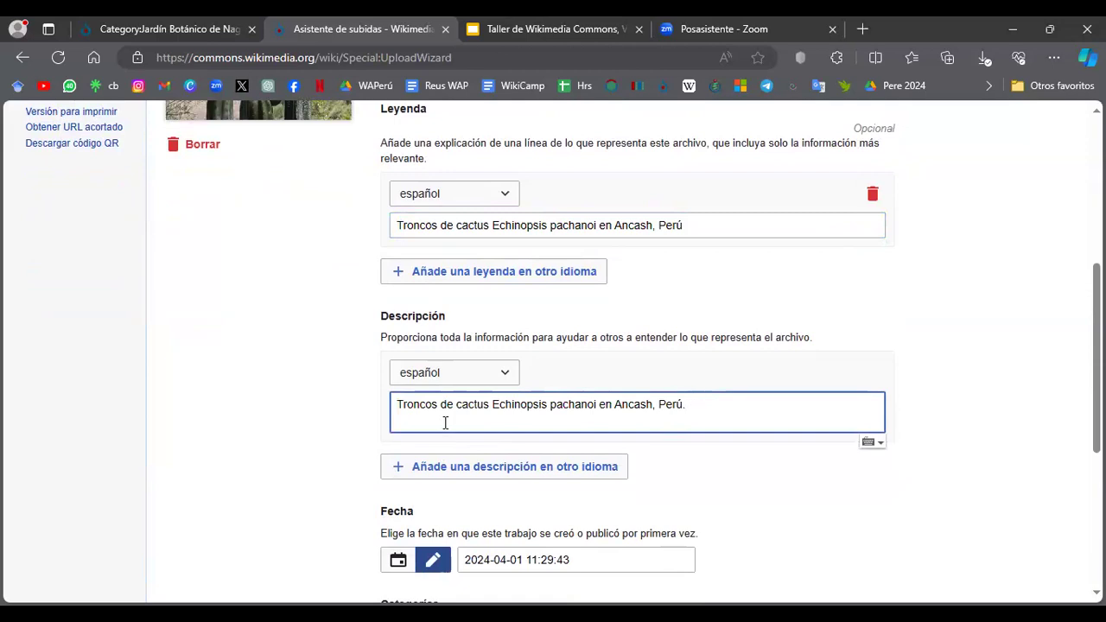
pyautogui.write(' >Foto tomada durante ')
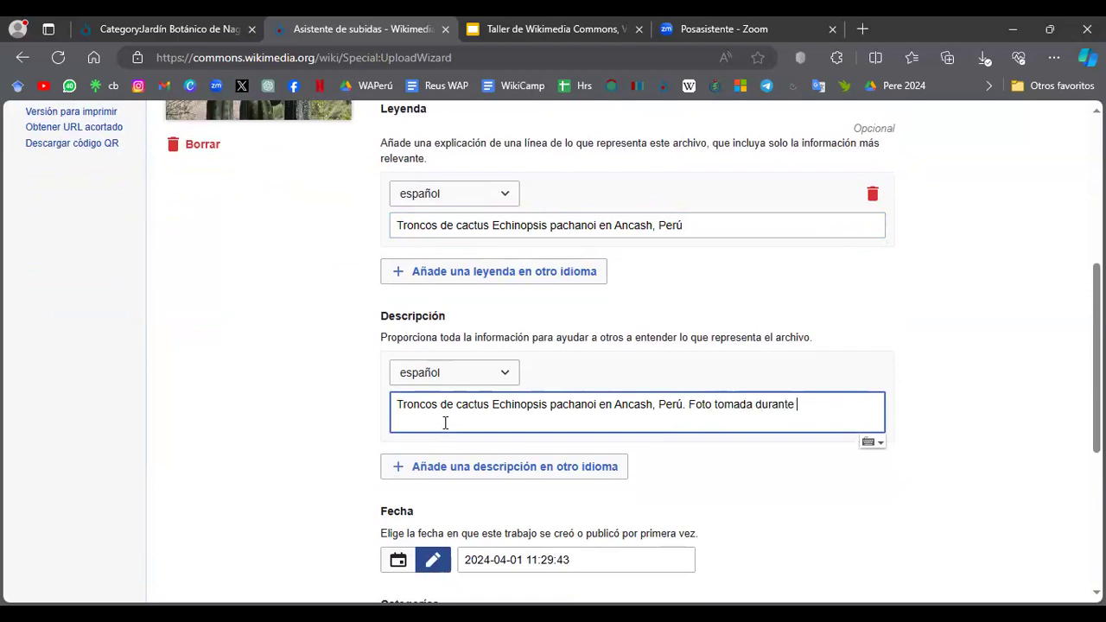
pyautogui.write('un paseo fotográ')
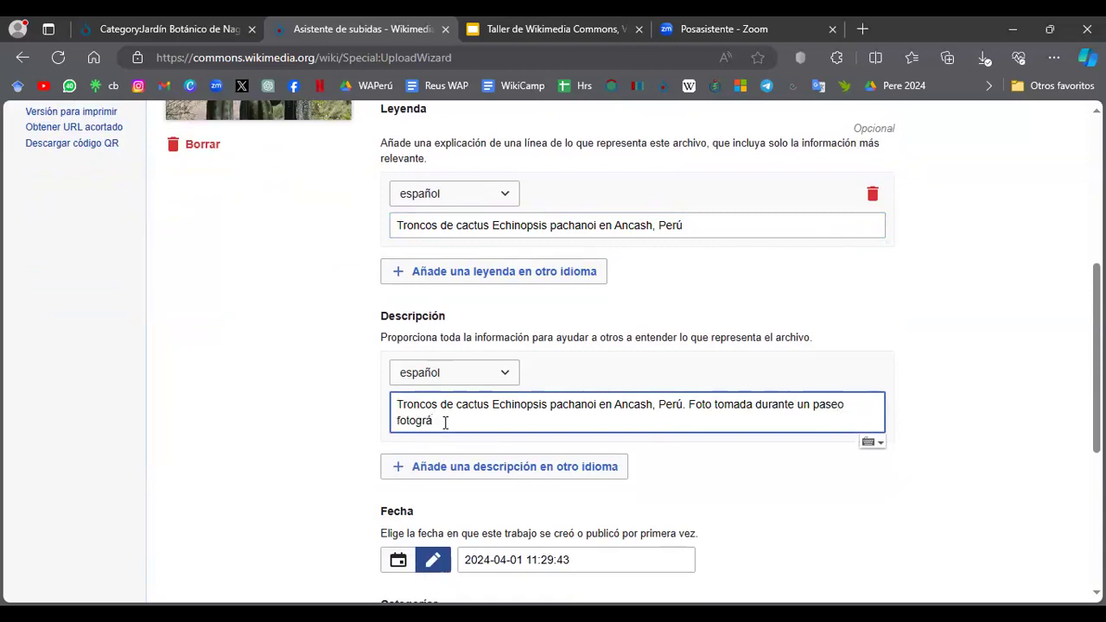
pyautogui.write('fico En el Callejón de Huaylas en')
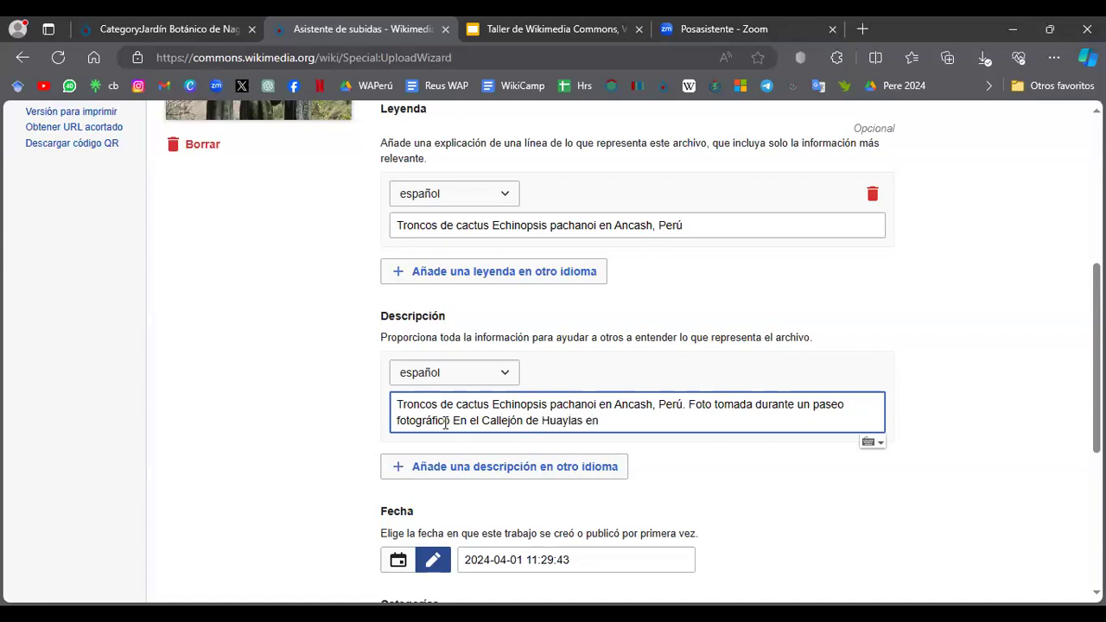
pyautogui.write(' abril de 2024.')
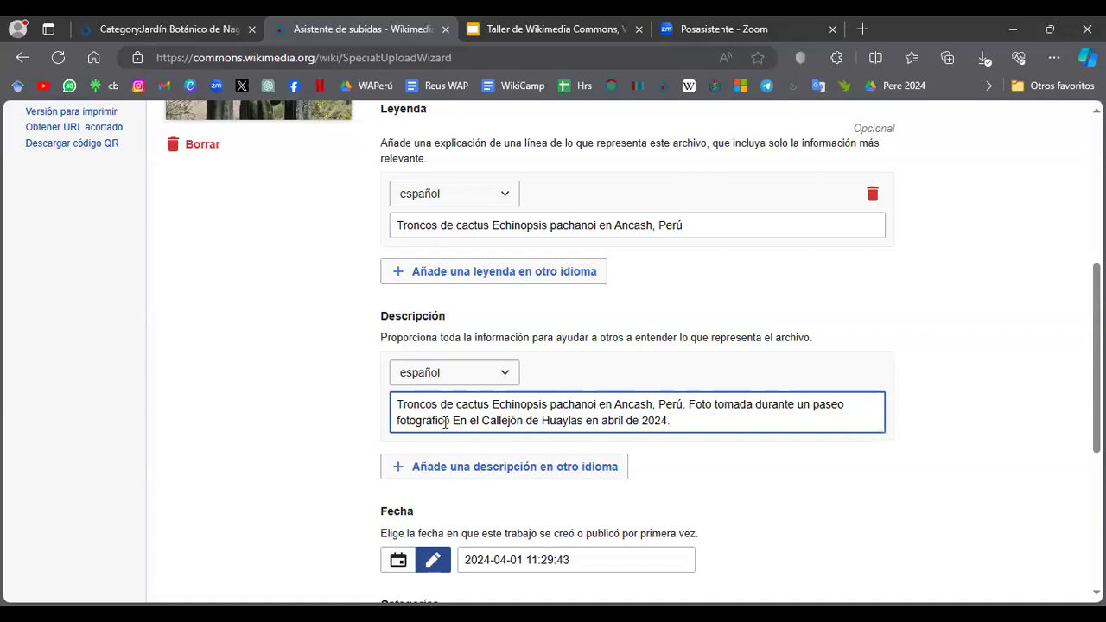
# - Correct the description's spelling to "Áncash" and lowercase "en" before "el Callejón de Huaylas"
pyautogui.click(622, 404)
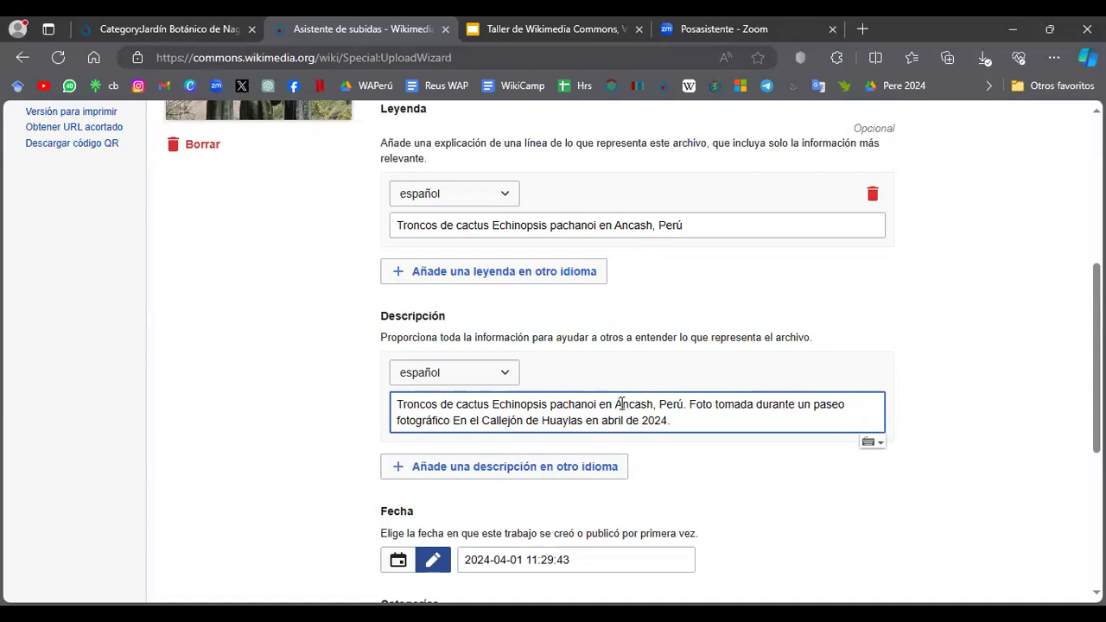
pyautogui.press('Delete')
pyautogui.write('Á')
pyautogui.click(462, 423)
pyautogui.press('BackSpace')
pyautogui.write('e')
pyautogui.click(317, 409)
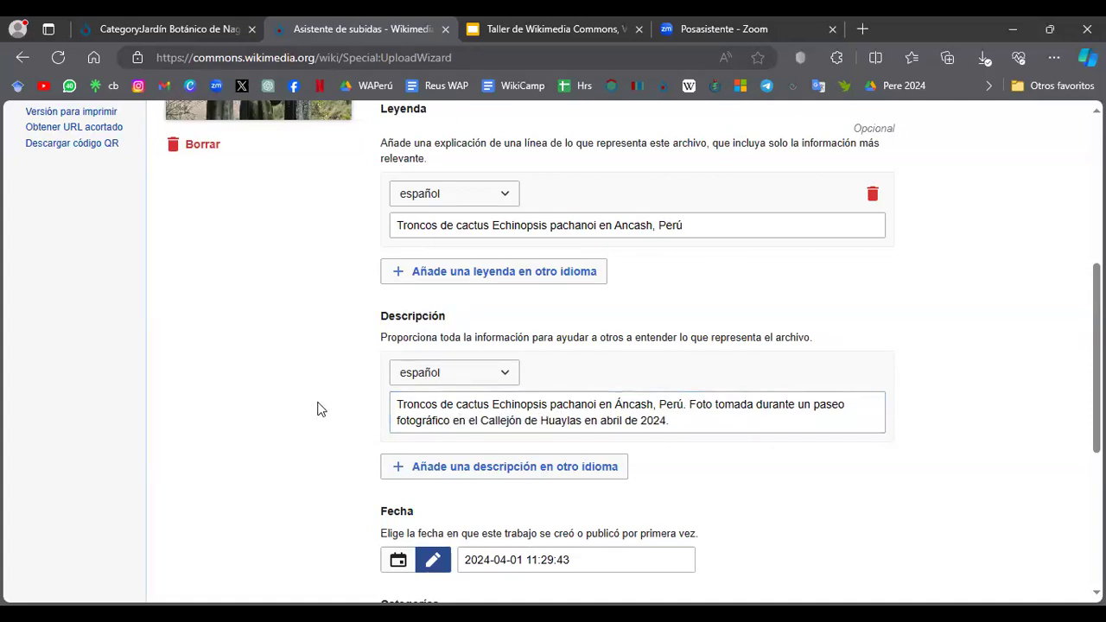
# - Review the image title, caption, description and date fields down to the categories section
pyautogui.scroll(-3, 317, 409)
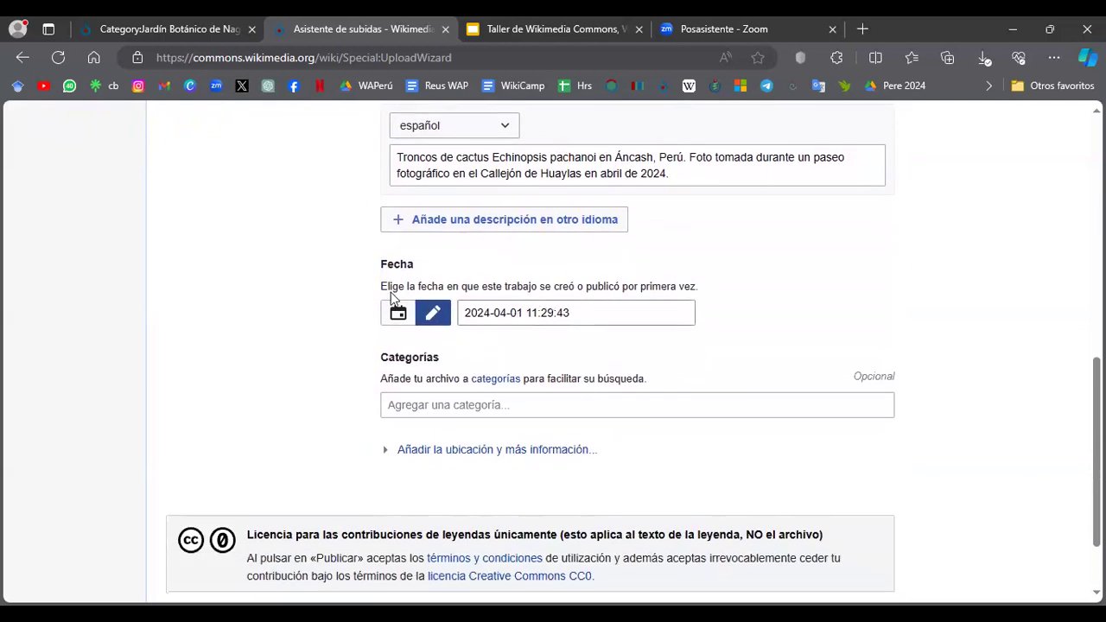
pyautogui.scroll(5, 360, 293)
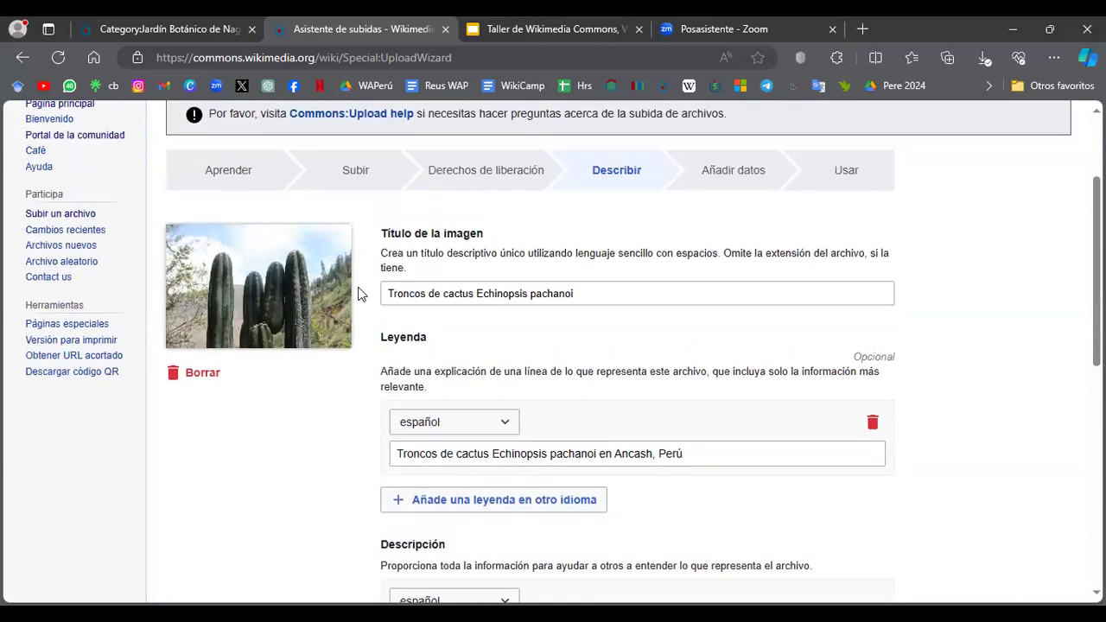
pyautogui.scroll(-1, 361, 294)
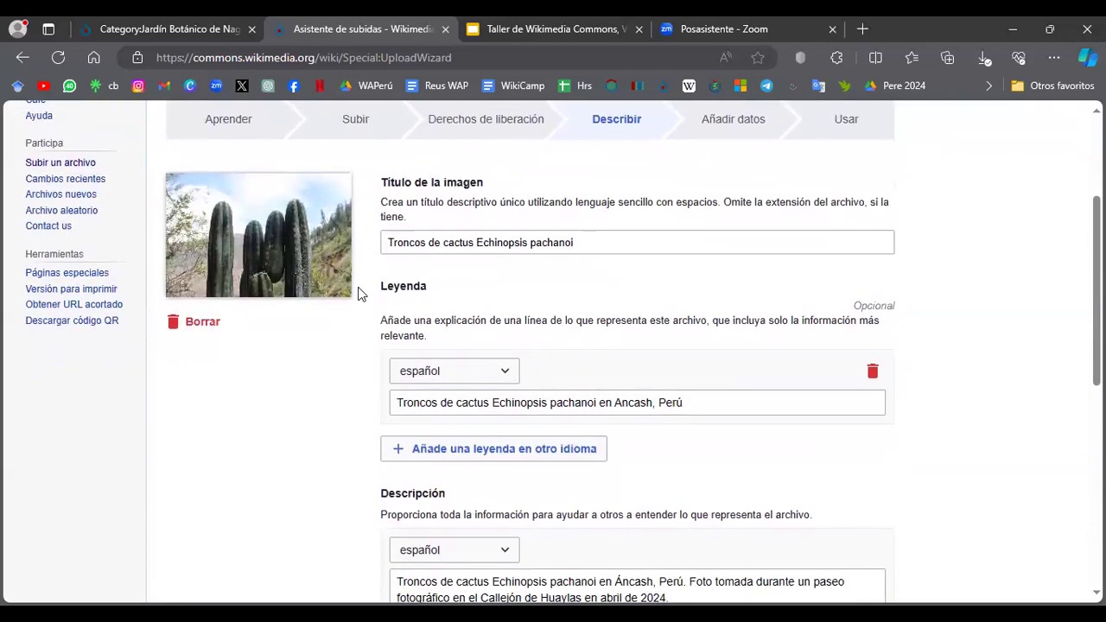
pyautogui.scroll(-1, 360, 293)
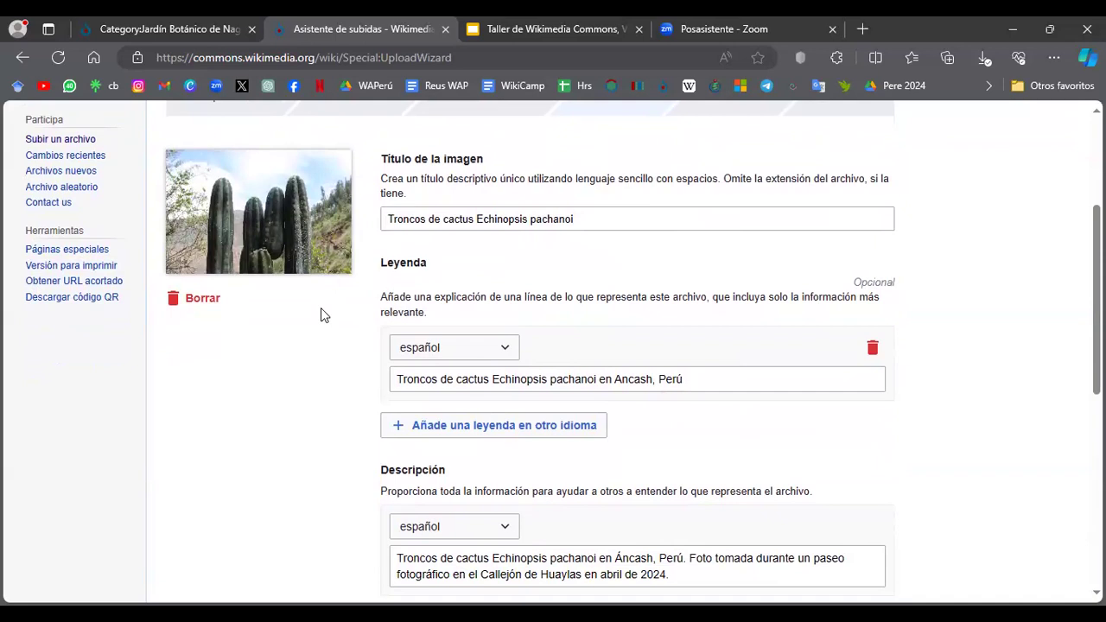
pyautogui.scroll(-3, 320, 308)
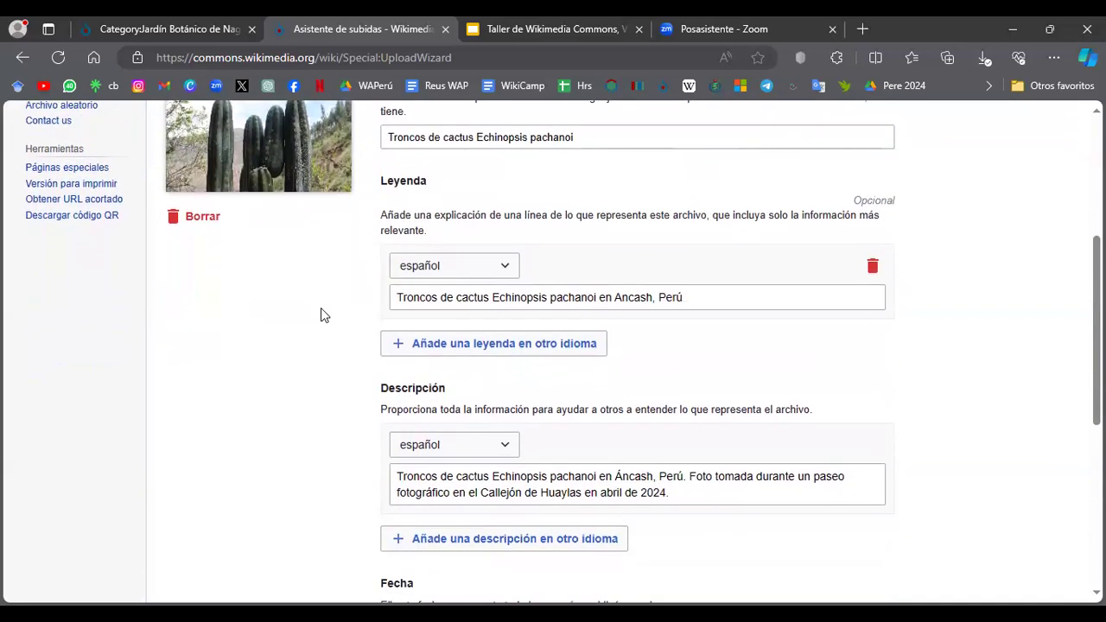
pyautogui.scroll(-4, 320, 310)
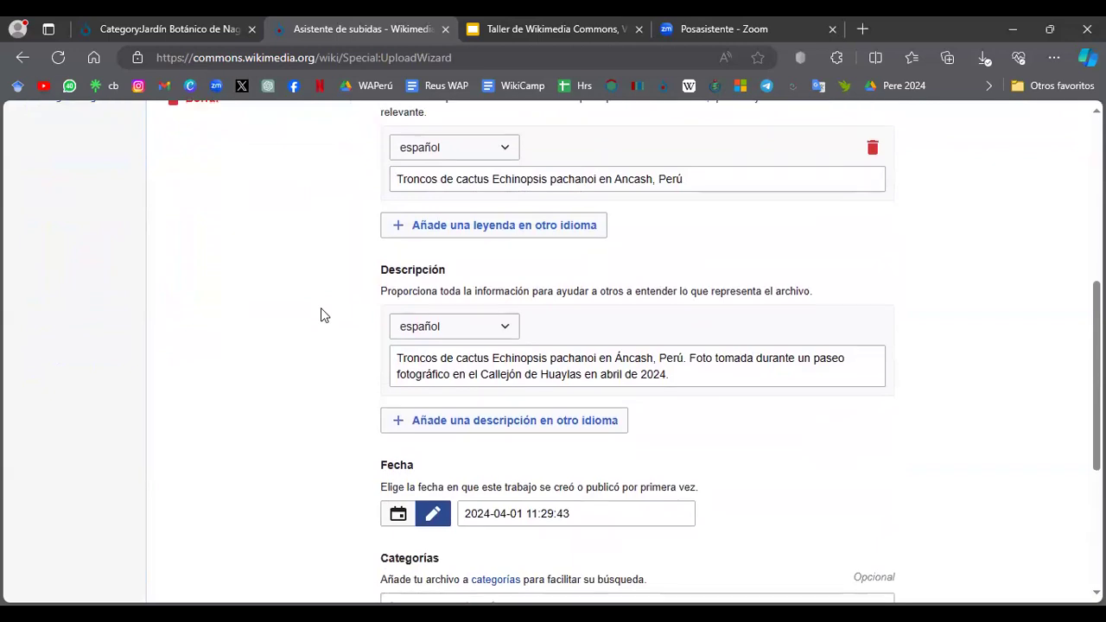
pyautogui.scroll(-7, 321, 309)
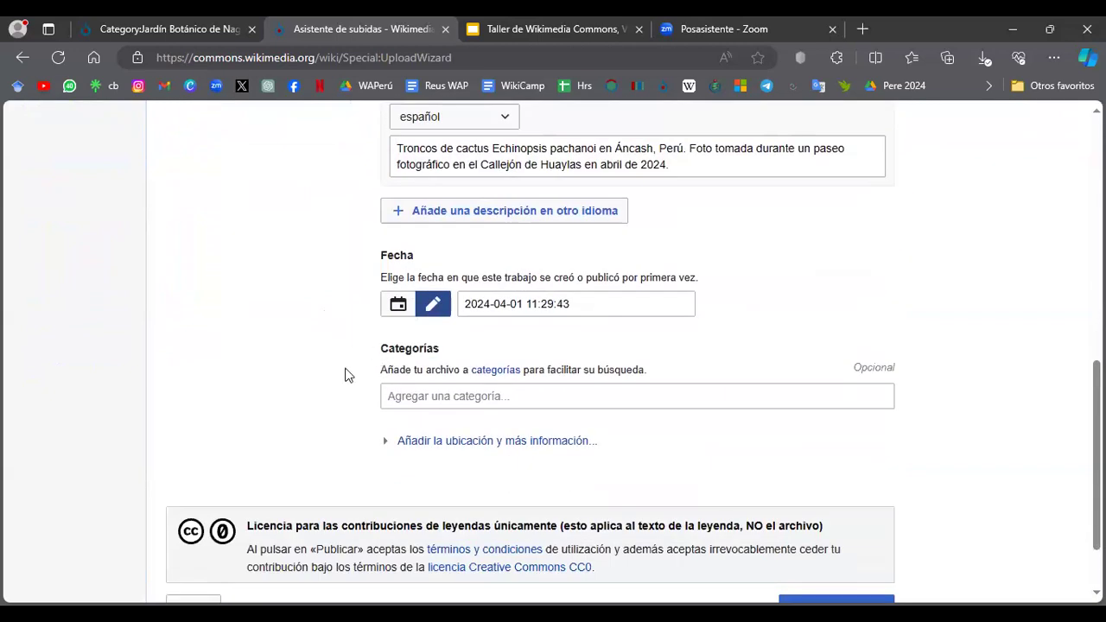
# - Add the categories Echinopsis pachanoi, copied from the description, and Tinco District to the file
pyautogui.click(595, 148)
pyautogui.write('i')
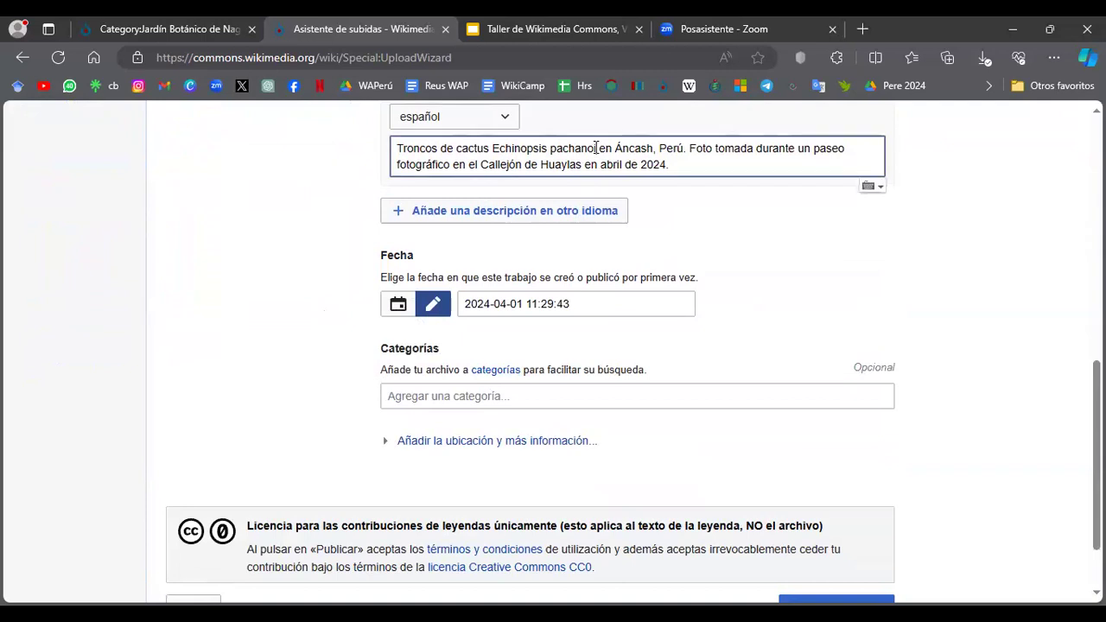
pyautogui.click(490, 150)
pyautogui.moveTo(491, 149); pyautogui.dragTo(597, 151)
pyautogui.hotkey('ctrl', 'c')
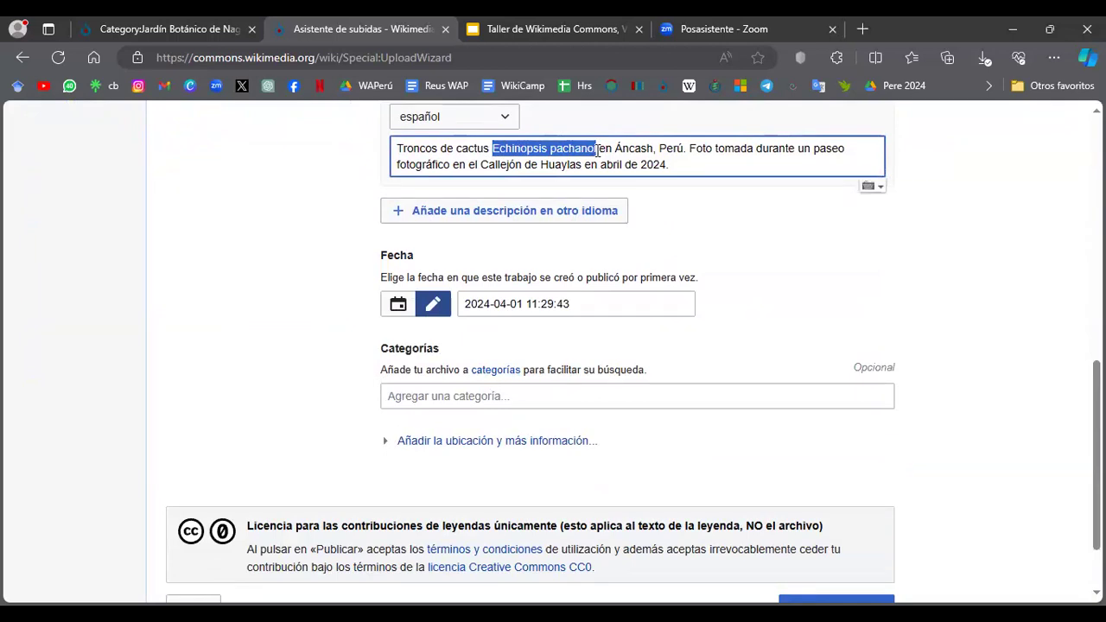
pyautogui.click(583, 397)
pyautogui.hotkey('ctrl', 'v')
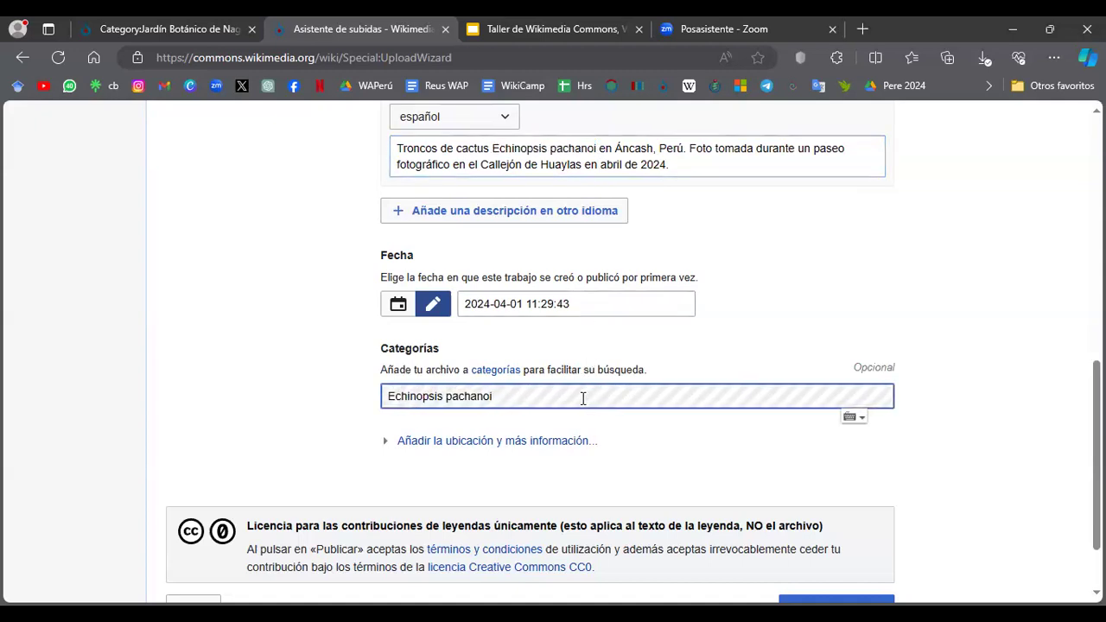
pyautogui.click(517, 426)
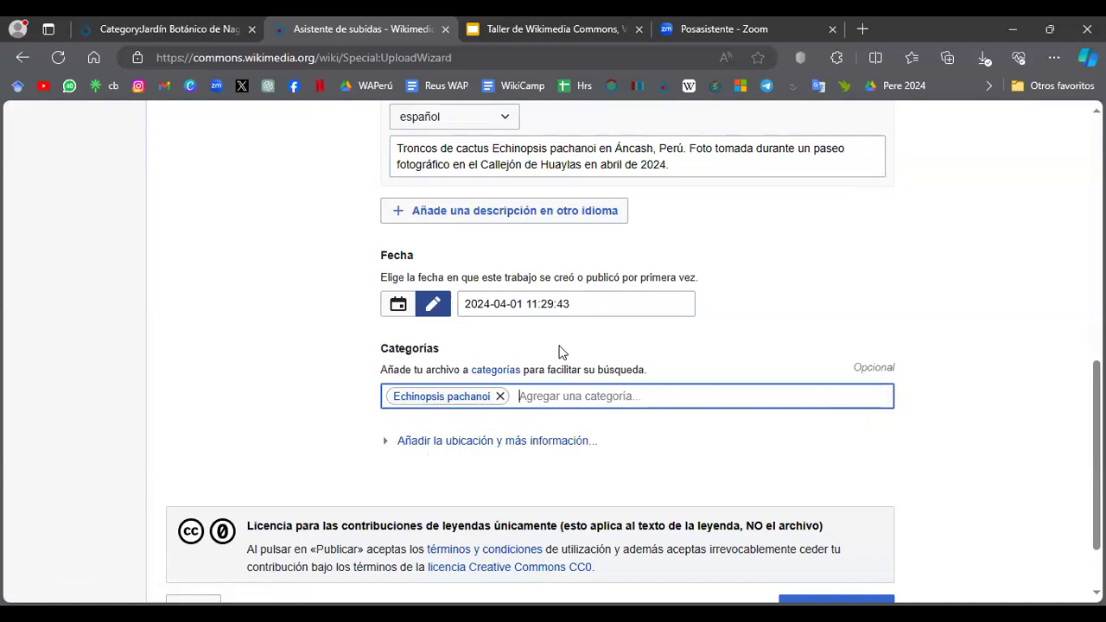
pyautogui.write('Tinco')
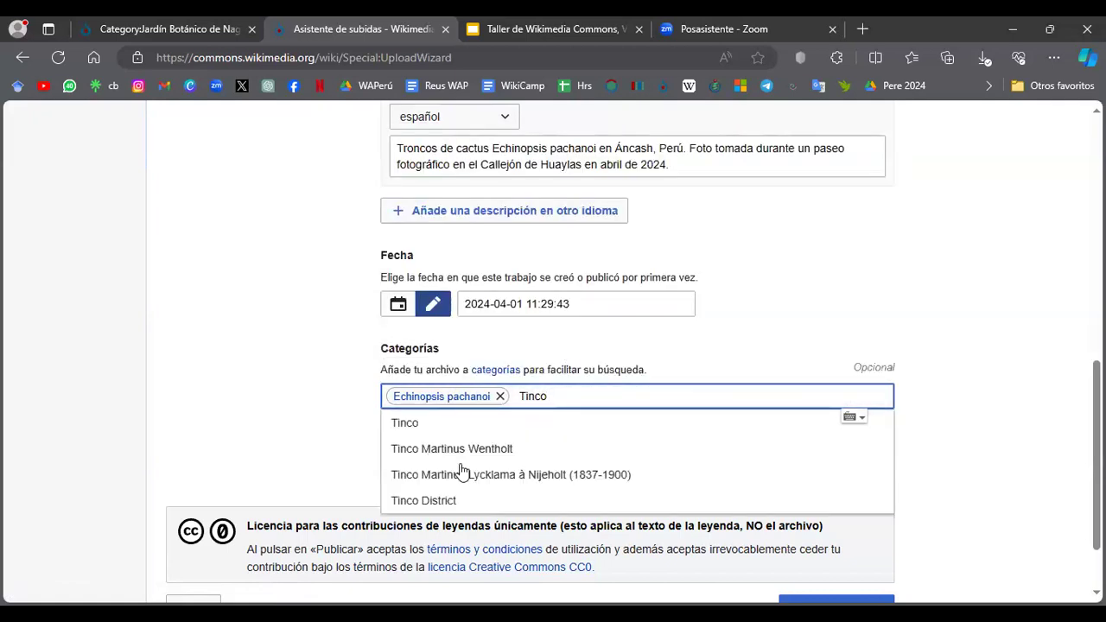
pyautogui.click(432, 501)
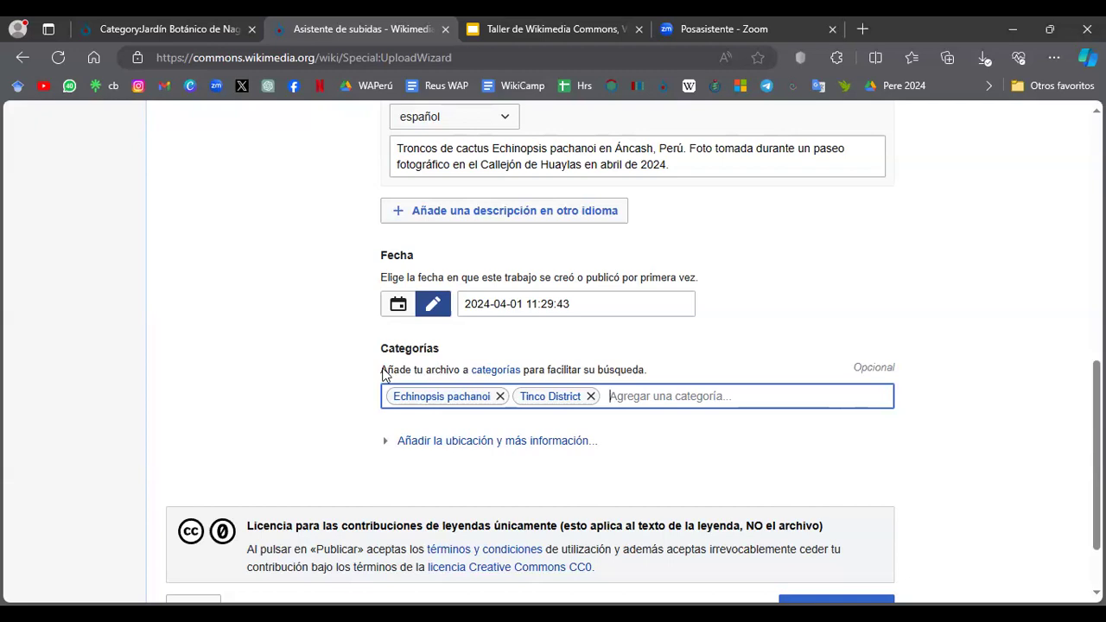
# - Publish the described cactus file and look through the add-metadata stage down to its depicted items section
pyautogui.scroll(-1, 363, 380)
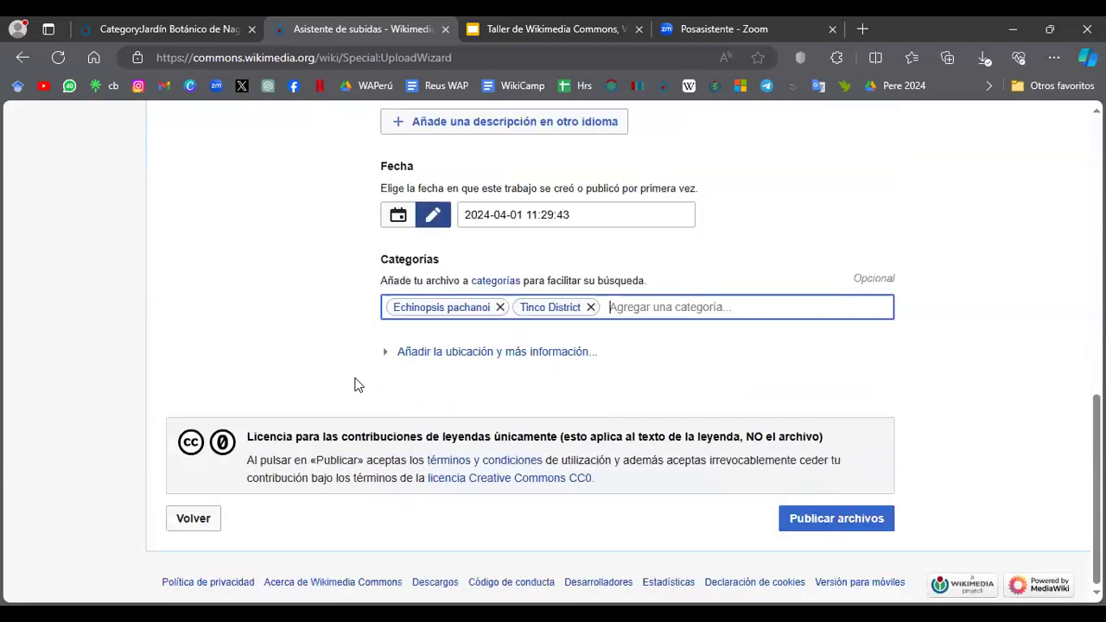
pyautogui.click(810, 518)
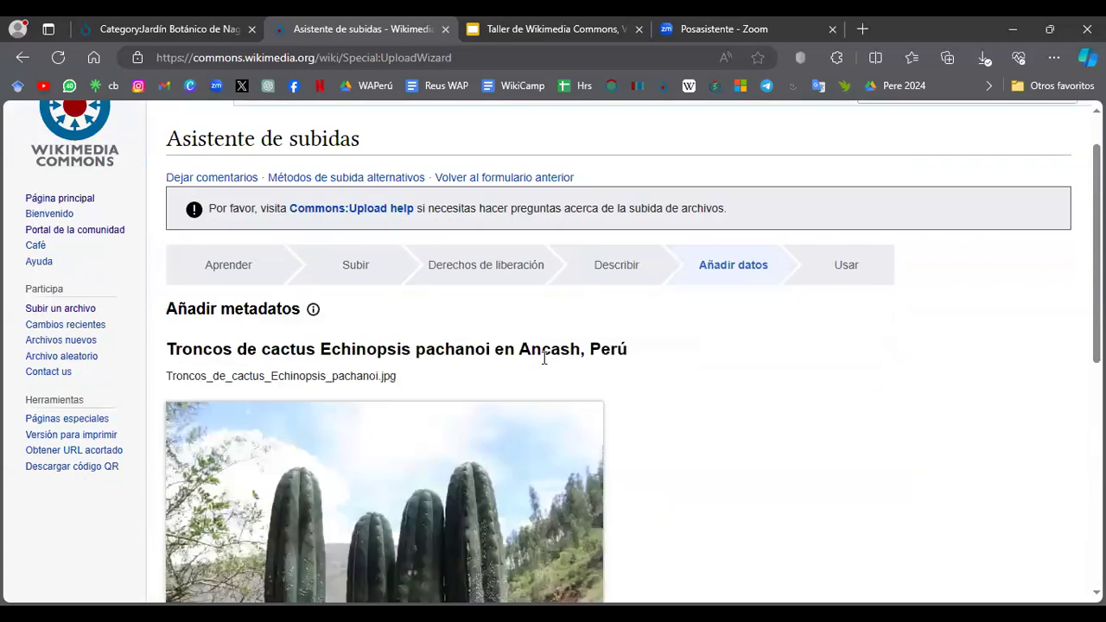
pyautogui.scroll(-1, 544, 357)
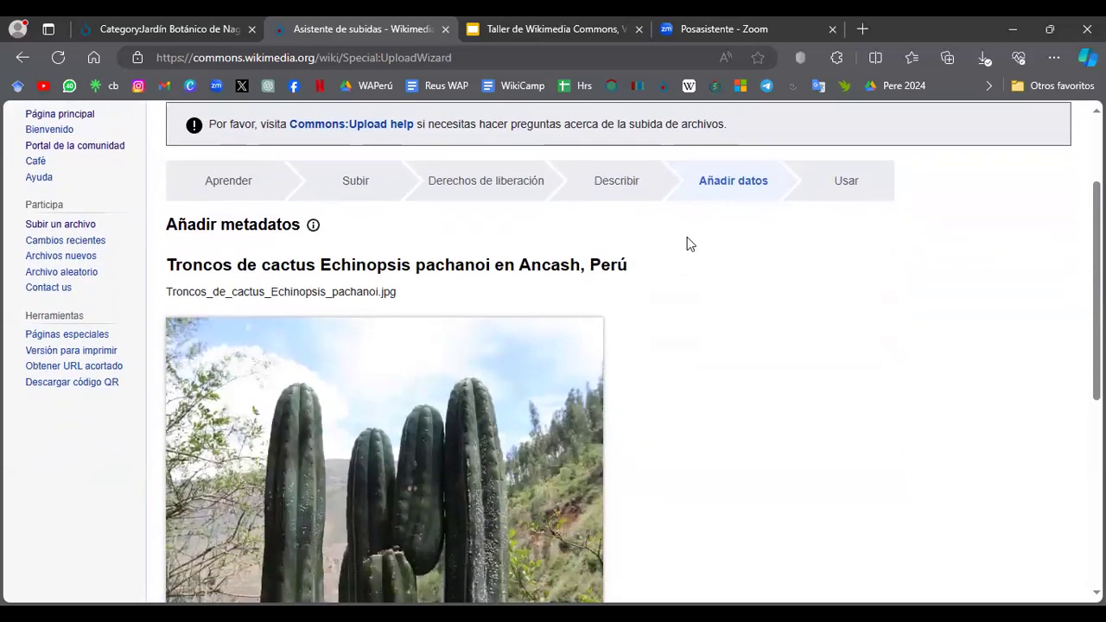
pyautogui.scroll(-4, 728, 203)
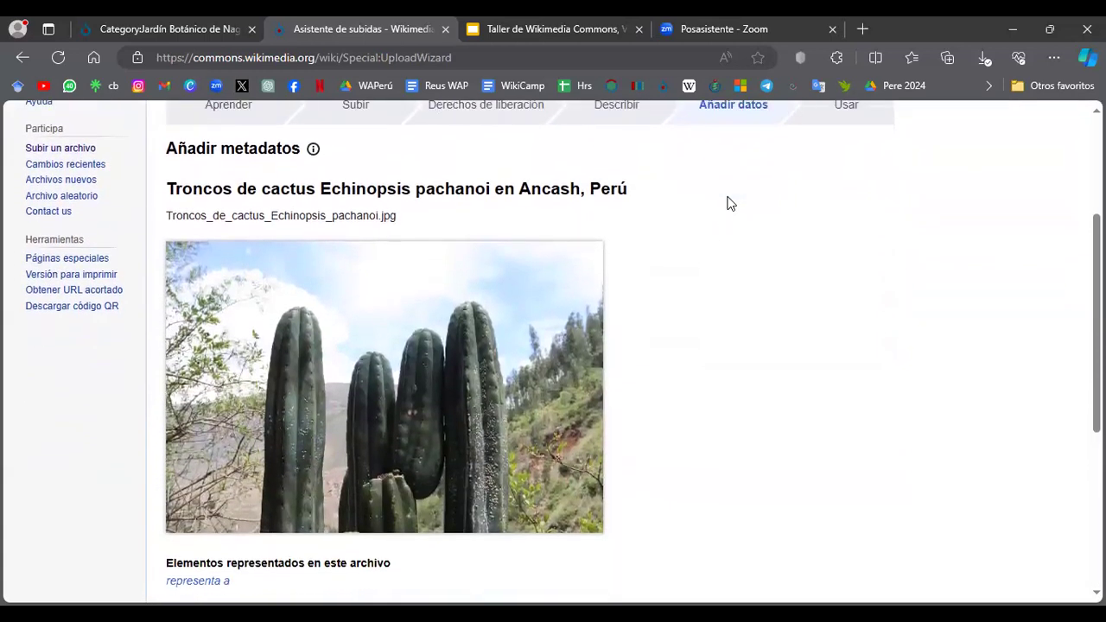
pyautogui.scroll(-2, 728, 203)
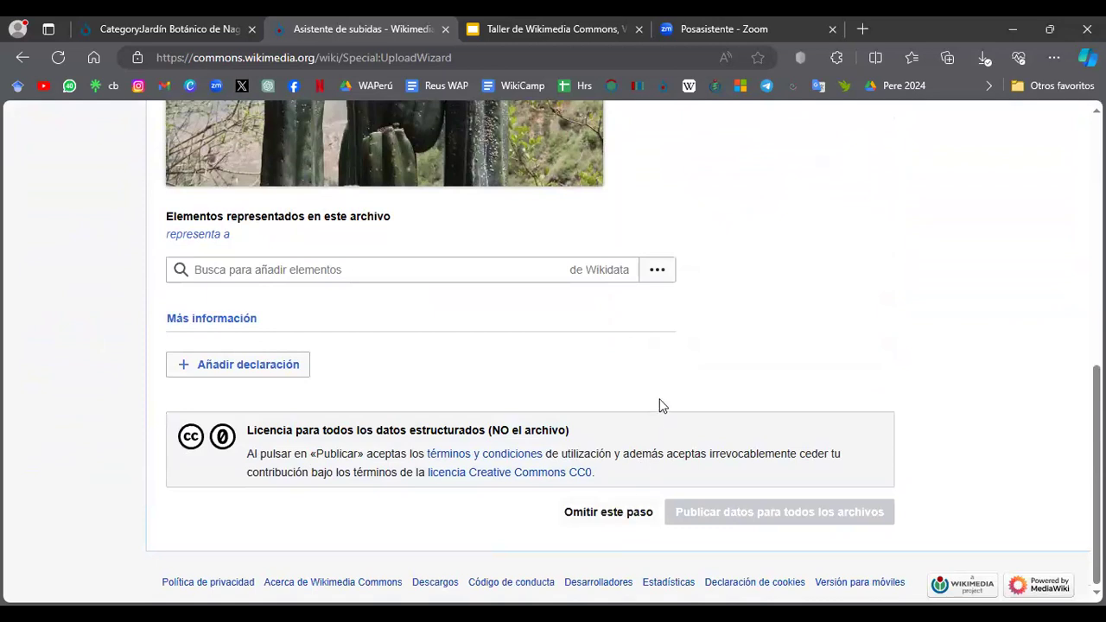
# - Add the Wikidata item Echinopsis pachanoi, copied from the file's caption, as an element depicted in the file
pyautogui.scroll(5, 659, 398)
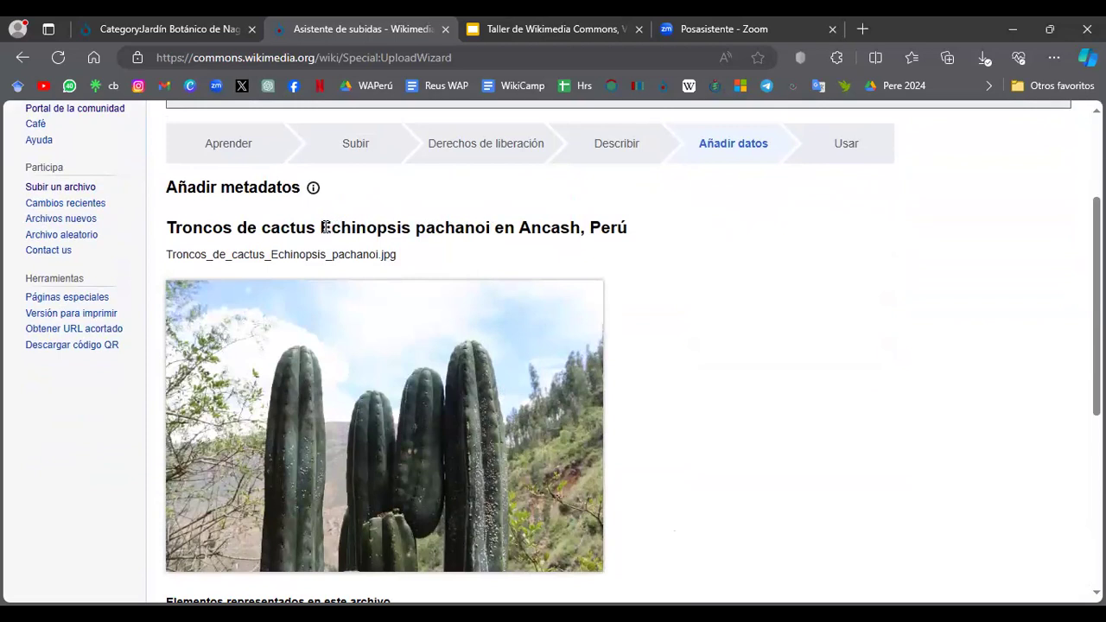
pyautogui.moveTo(322, 227); pyautogui.dragTo(493, 233)
pyautogui.hotkey('ctrl', 'c')
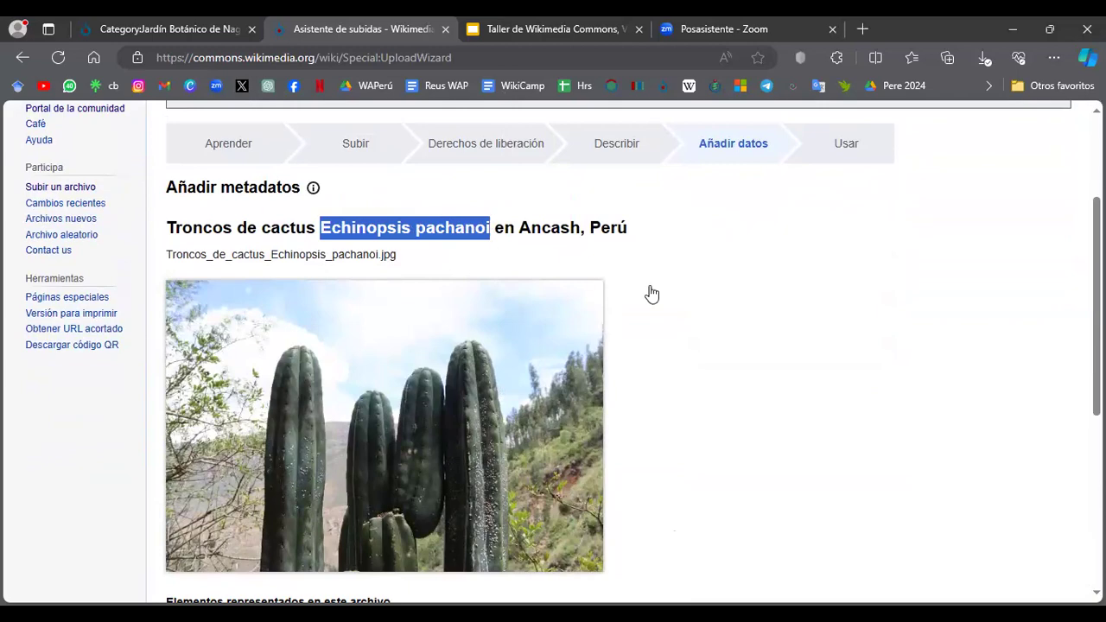
pyautogui.scroll(-5, 651, 295)
pyautogui.click(517, 273)
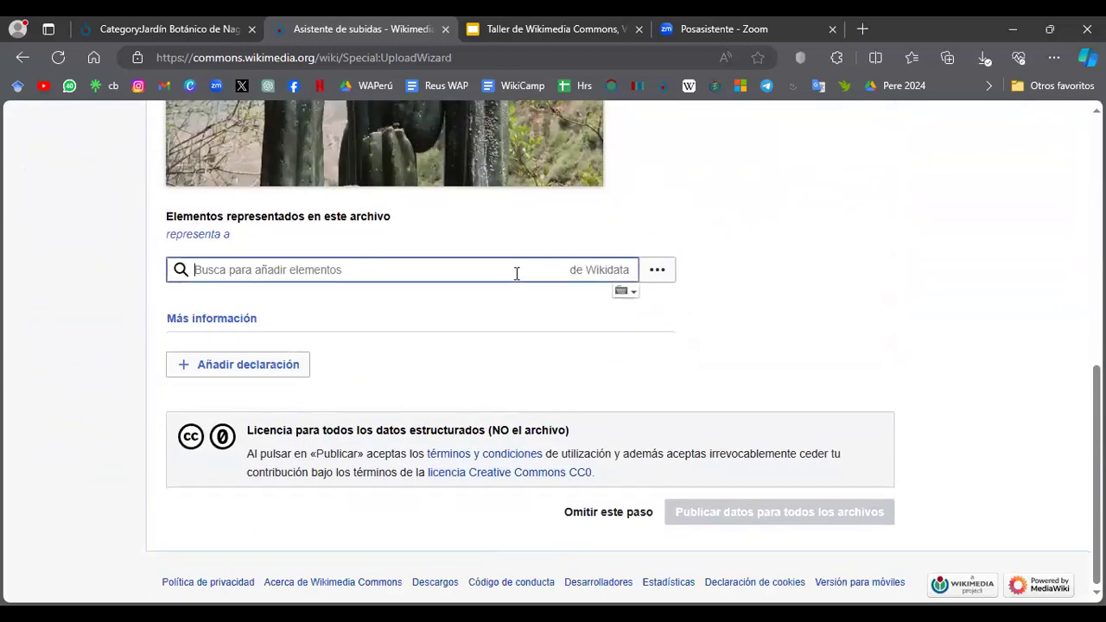
pyautogui.scroll(5, 516, 273)
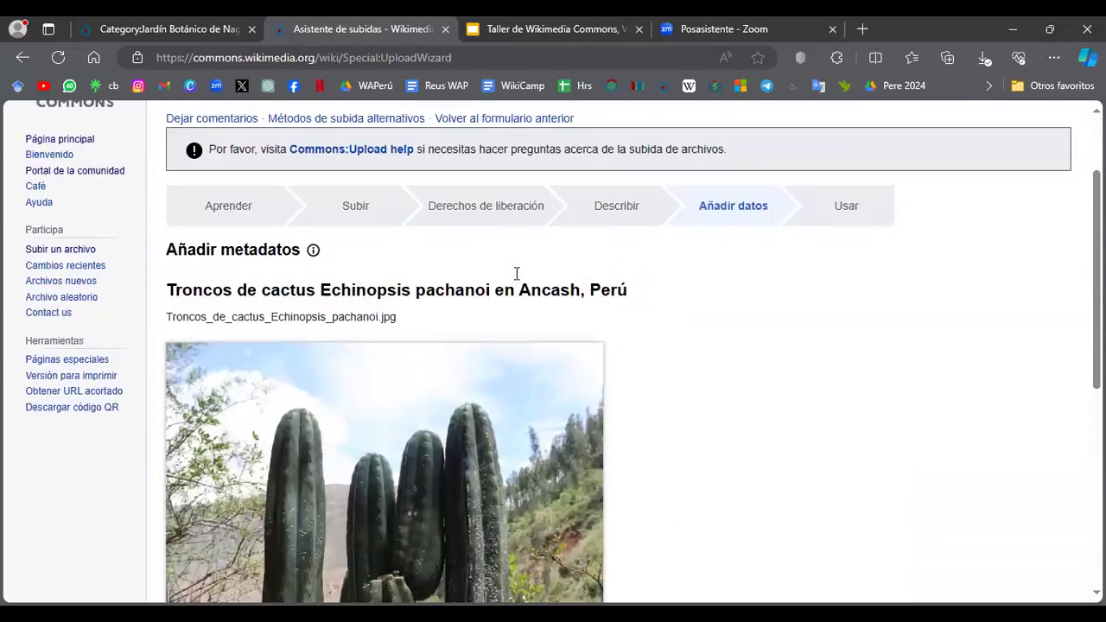
pyautogui.scroll(-3, 517, 282)
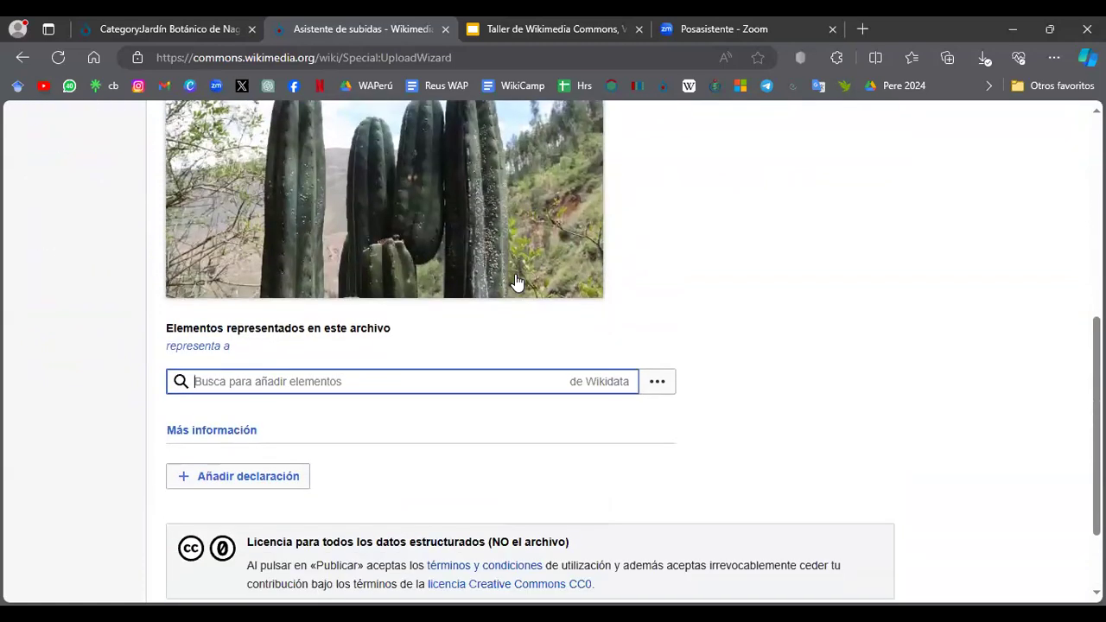
pyautogui.hotkey('ctrl', 'v')
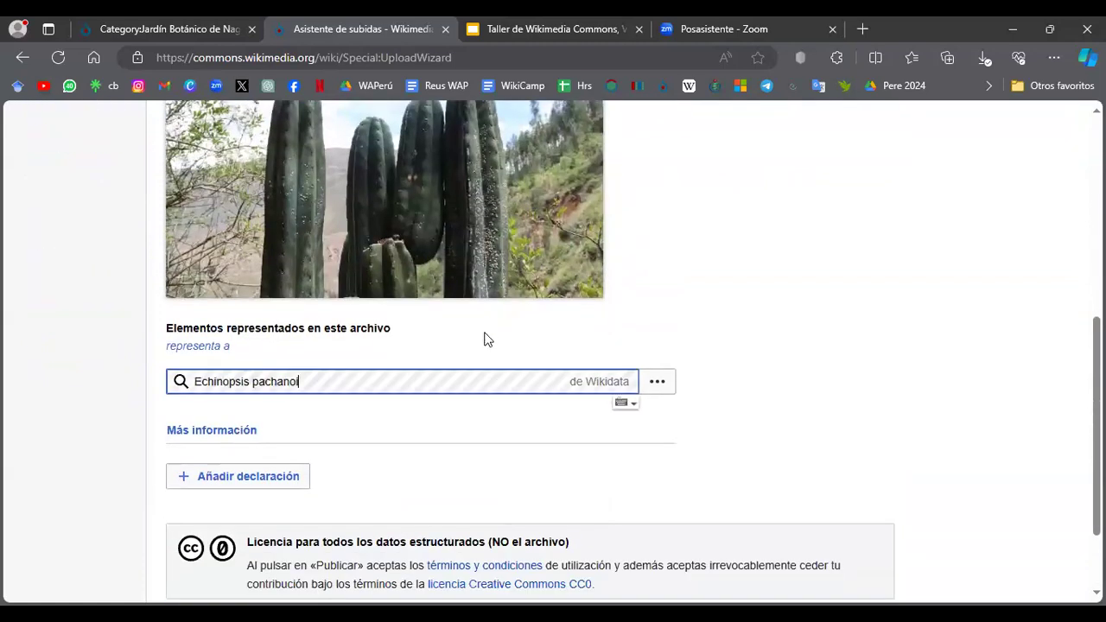
pyautogui.click(363, 406)
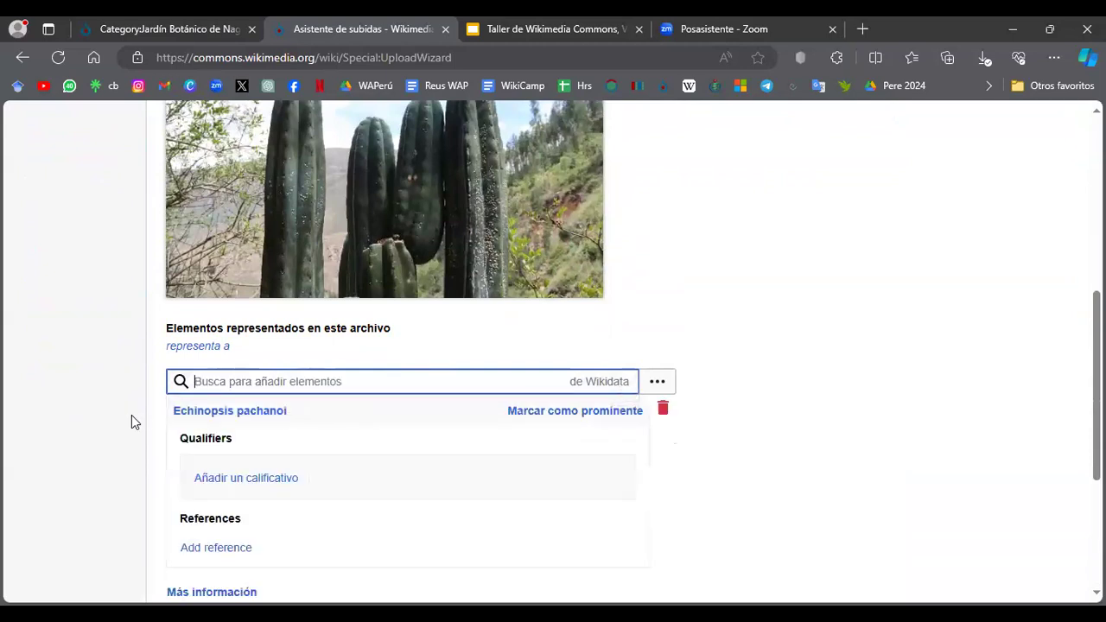
# - Publish the structured data for all files to complete the upload
pyautogui.scroll(-2, 132, 421)
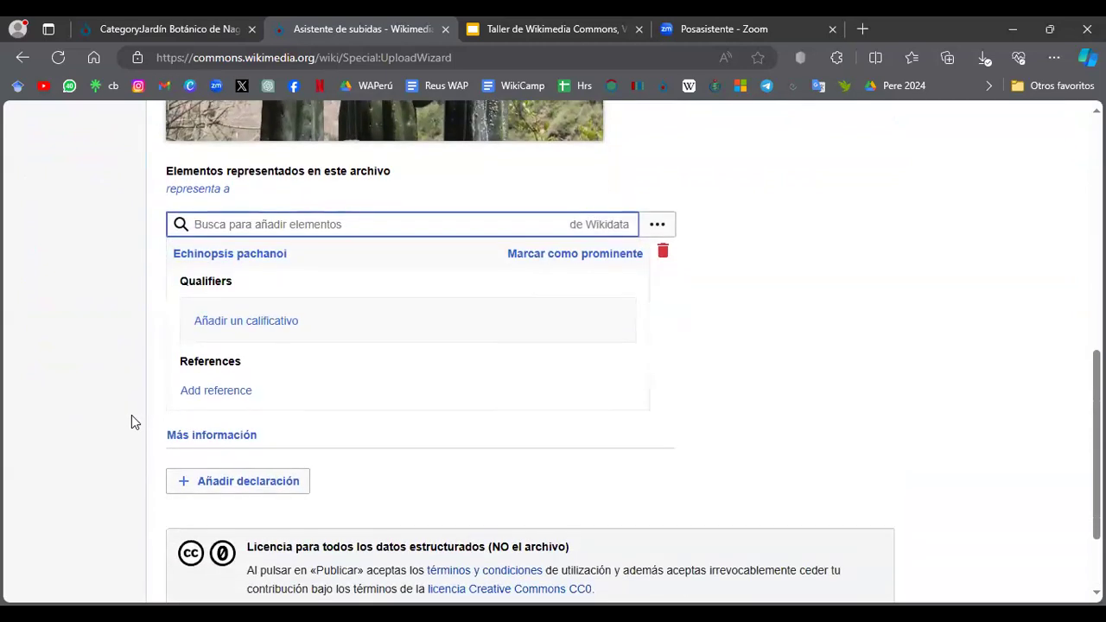
pyautogui.scroll(-2, 131, 421)
pyautogui.click(708, 522)
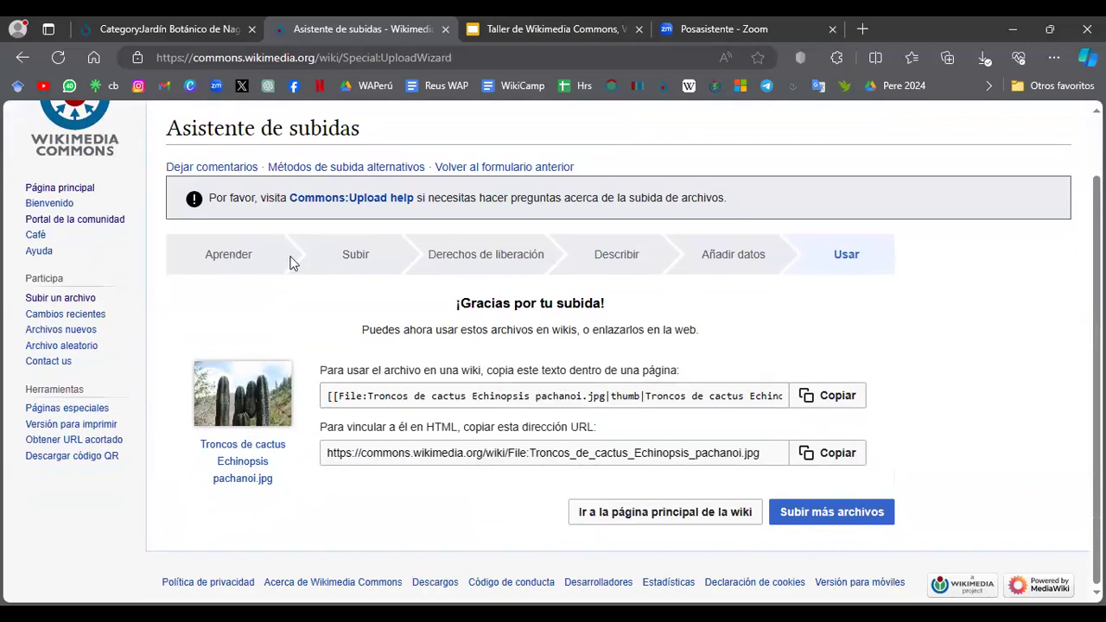
# - Open the uploaded cactus photo's file page, close the upload wizard, and examine the preview, resolutions and captions
pyautogui.click(257, 444)
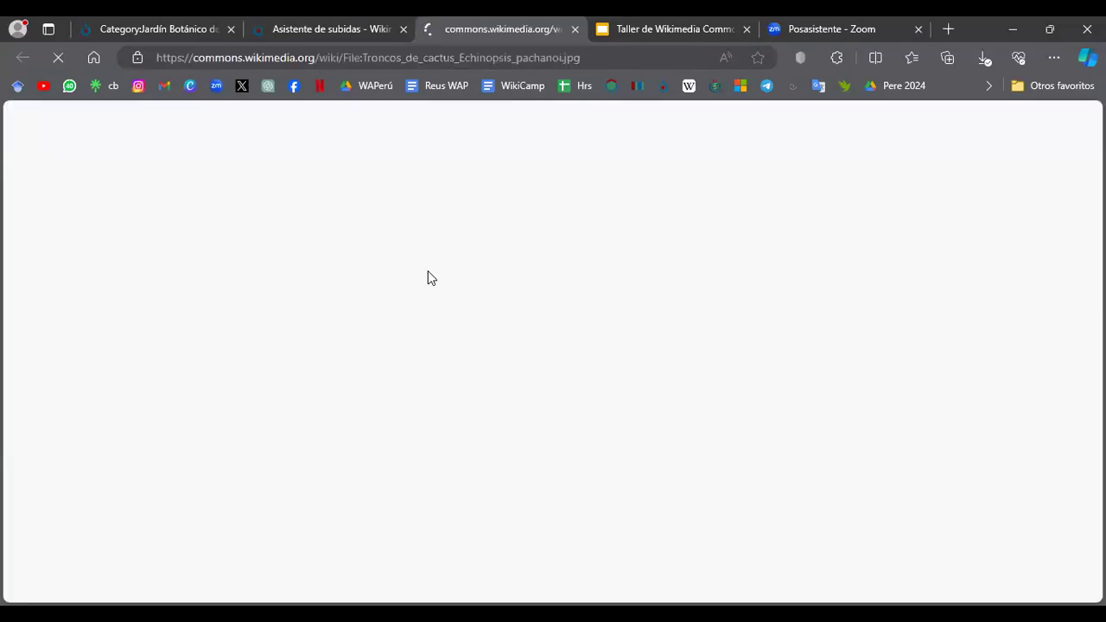
pyautogui.click(404, 34)
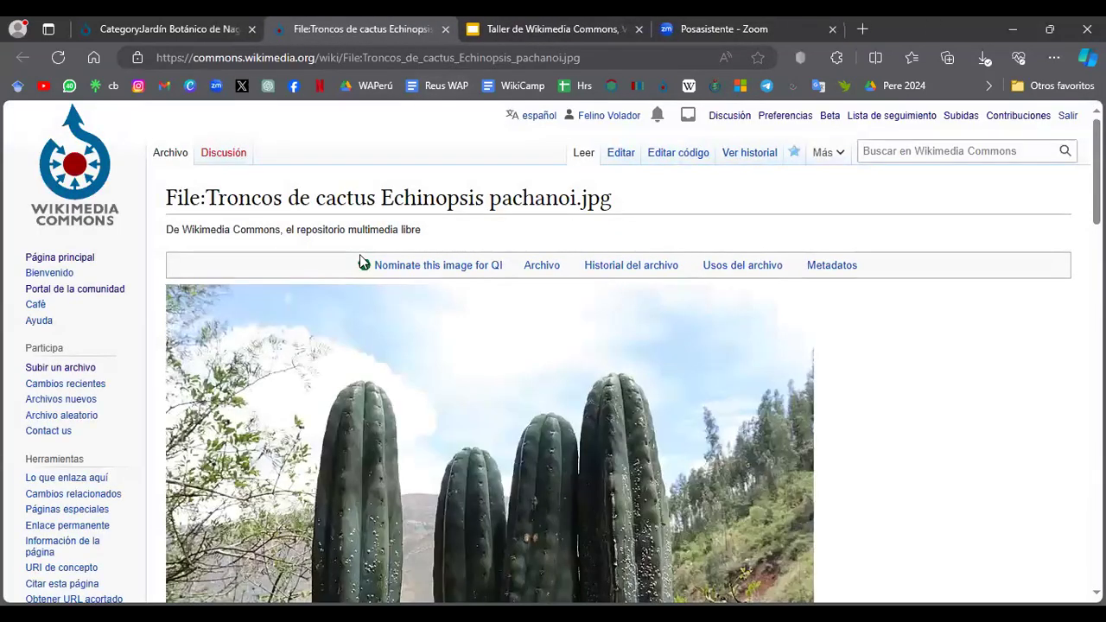
pyautogui.scroll(-3, 360, 262)
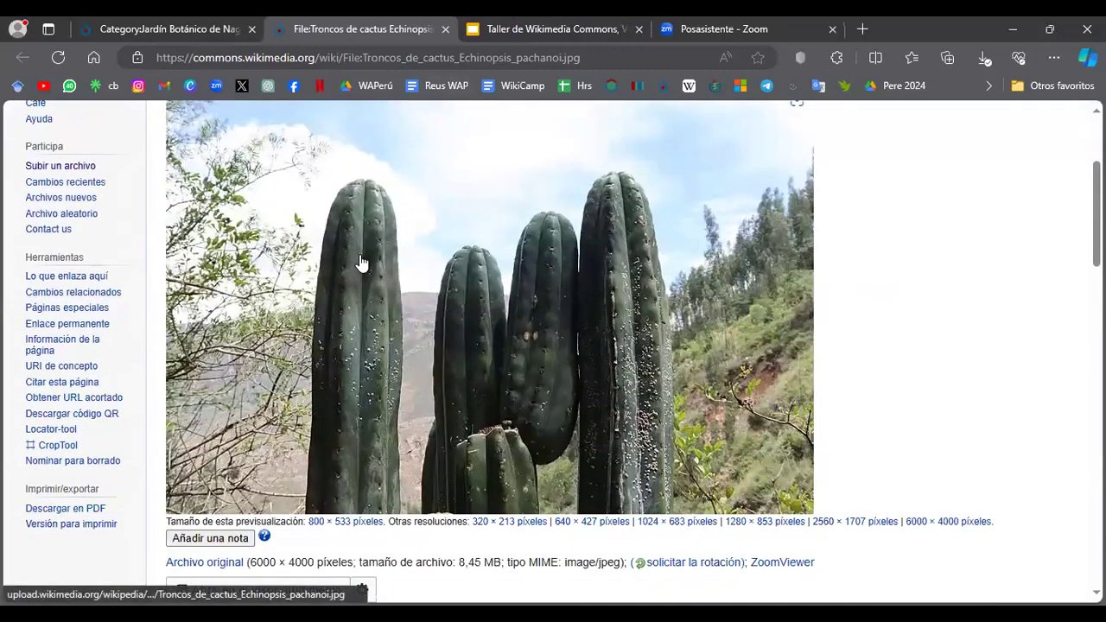
pyautogui.scroll(-2, 361, 264)
pyautogui.scroll(-1, 361, 263)
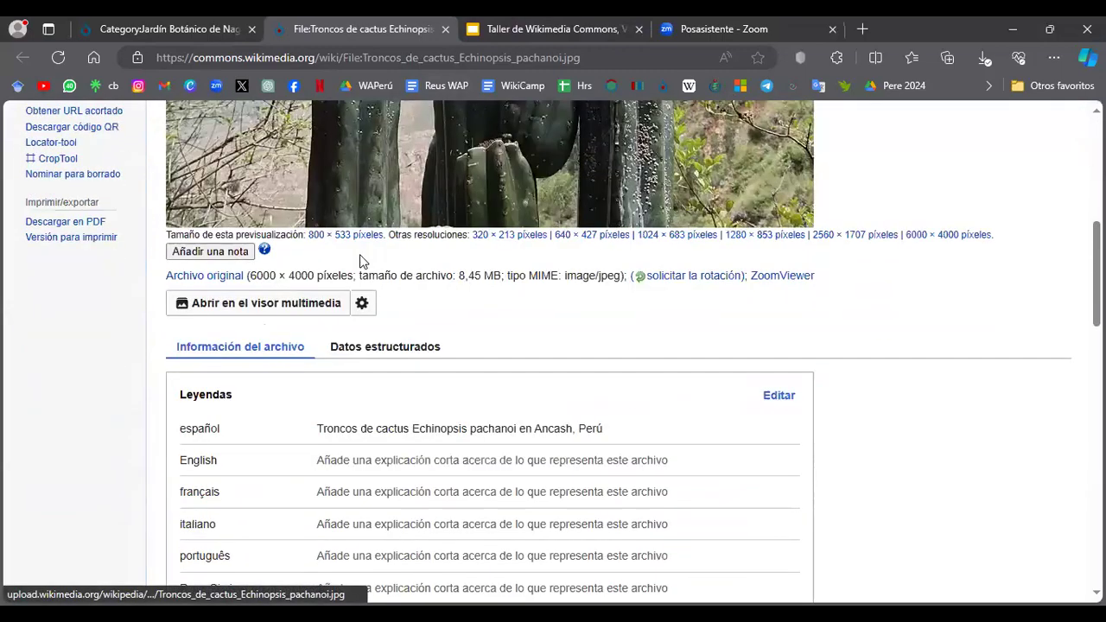
pyautogui.scroll(1, 359, 262)
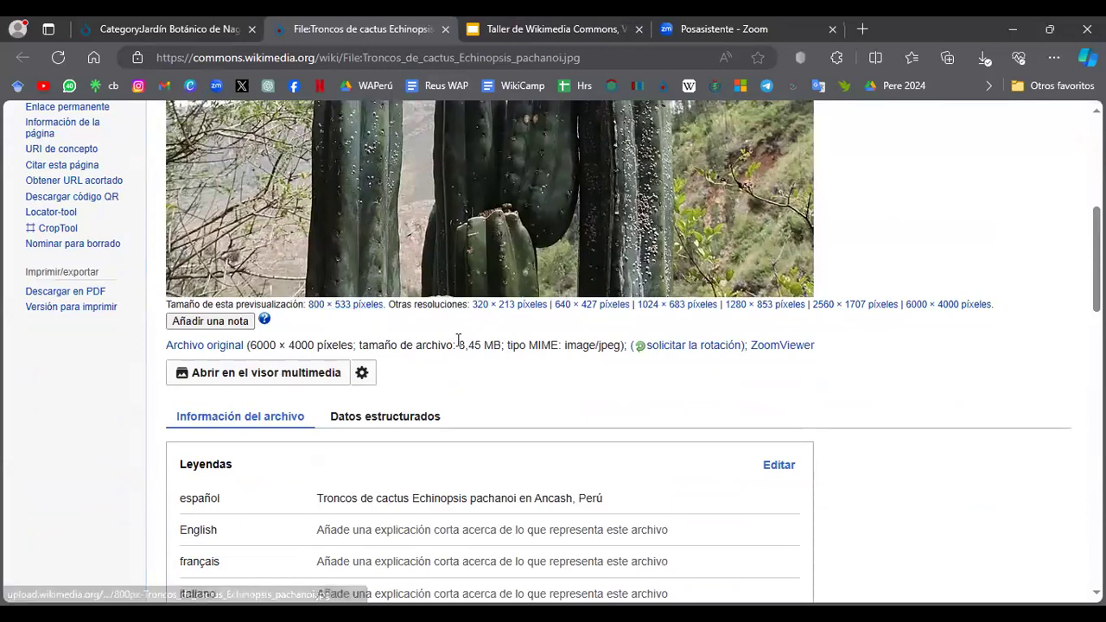
pyautogui.scroll(1, 458, 339)
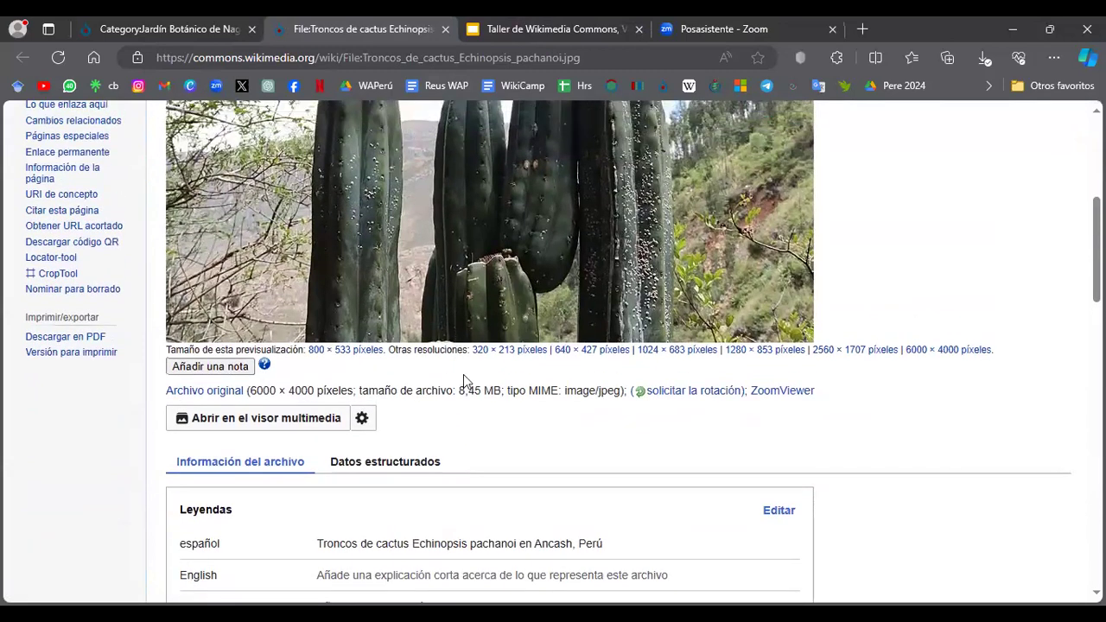